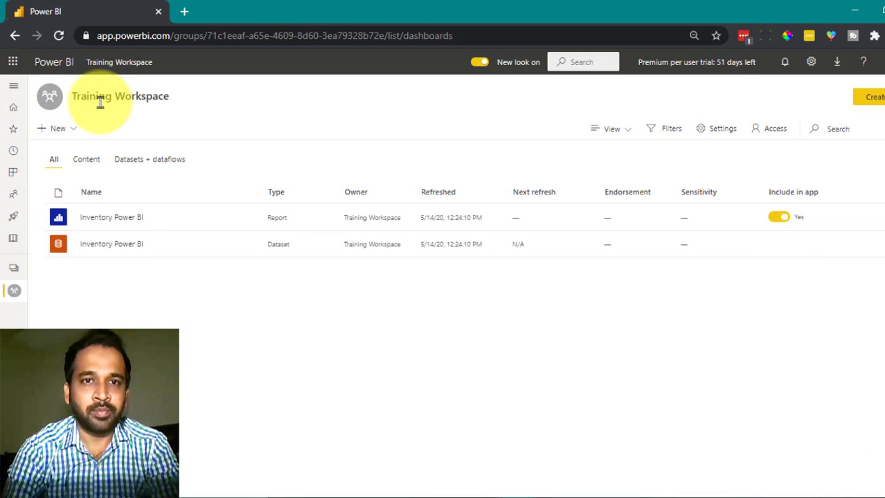
# Step: Expand the navigation pane and go to Deployment pipelines
pyautogui.click(11, 84)
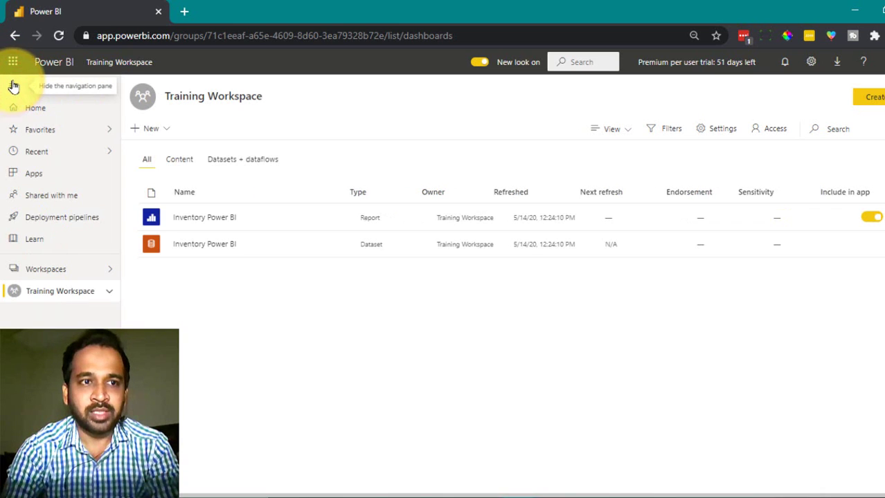
pyautogui.click(70, 219)
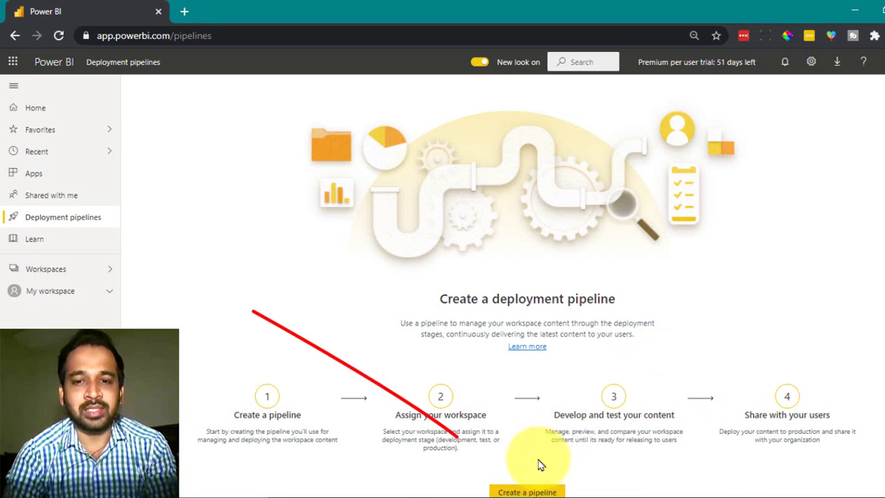
# Step: Create a new pipeline named 'Training DP' with the description 'This is for Training'
pyautogui.click(555, 492)
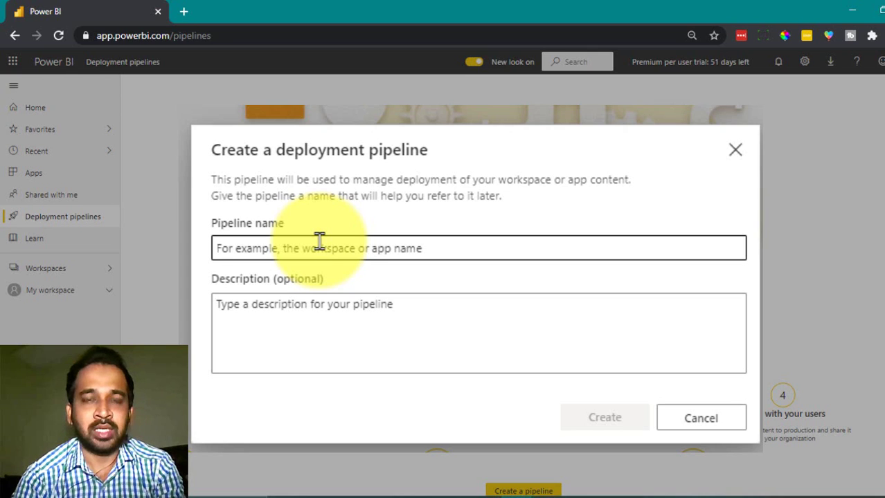
pyautogui.write('tRAINING')
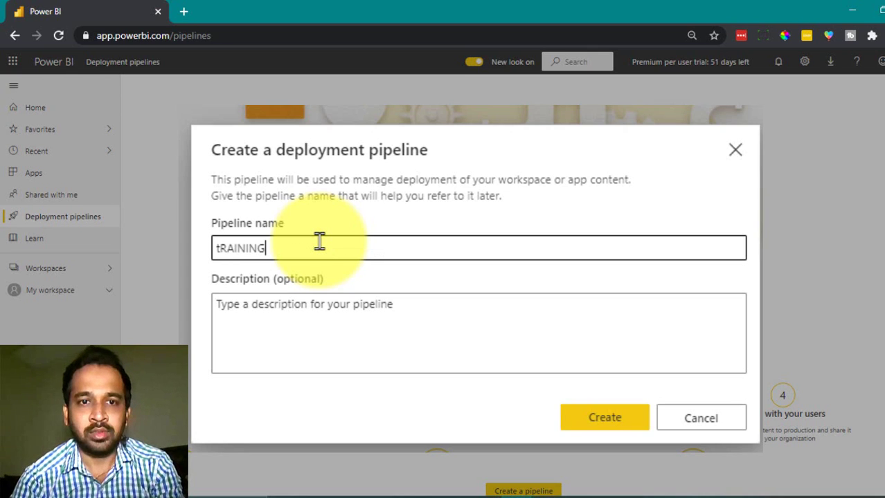
pyautogui.press('Delete')
pyautogui.write('T')
pyautogui.press('End')
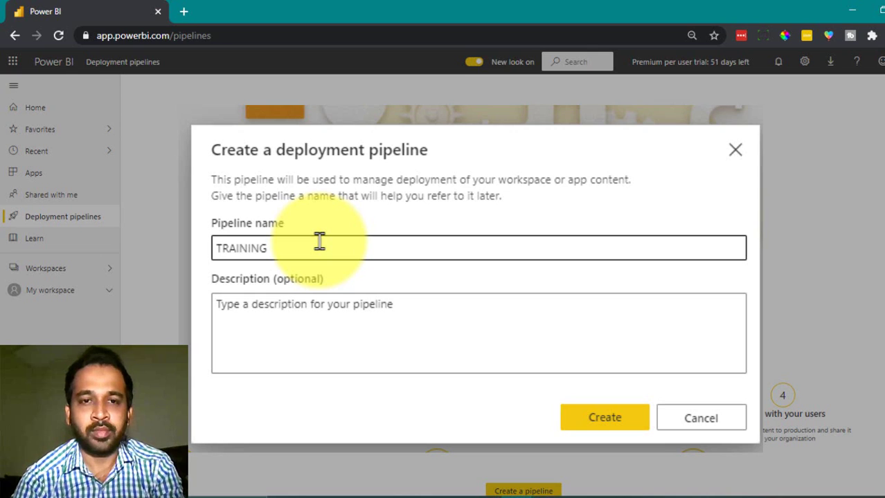
pyautogui.hotkey('ctrl', 'a')
pyautogui.write('Training')
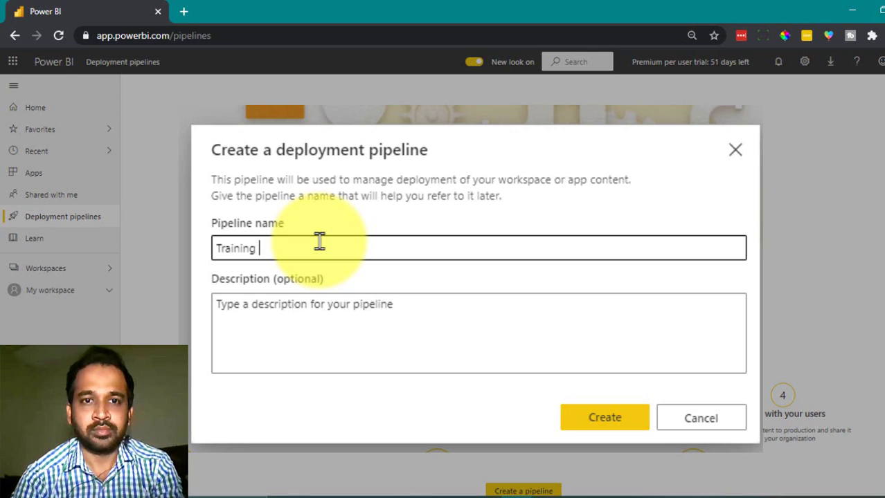
pyautogui.write(' DP')
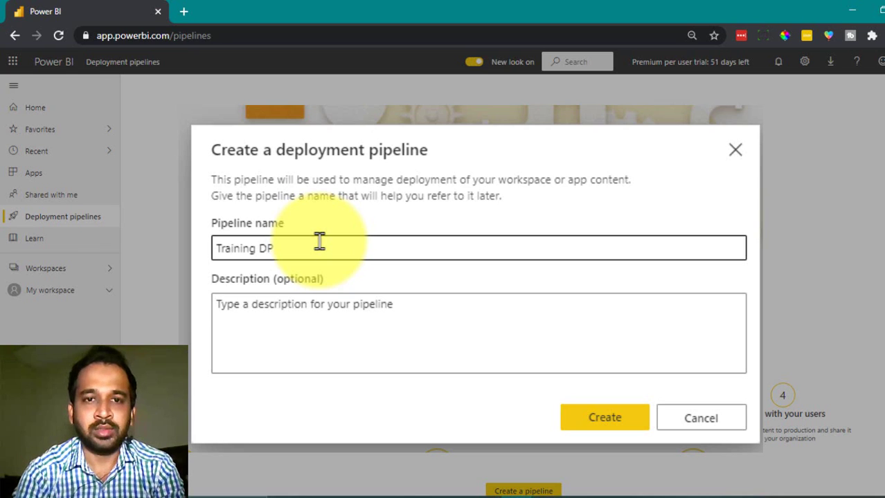
pyautogui.click(415, 328)
pyautogui.write('T')
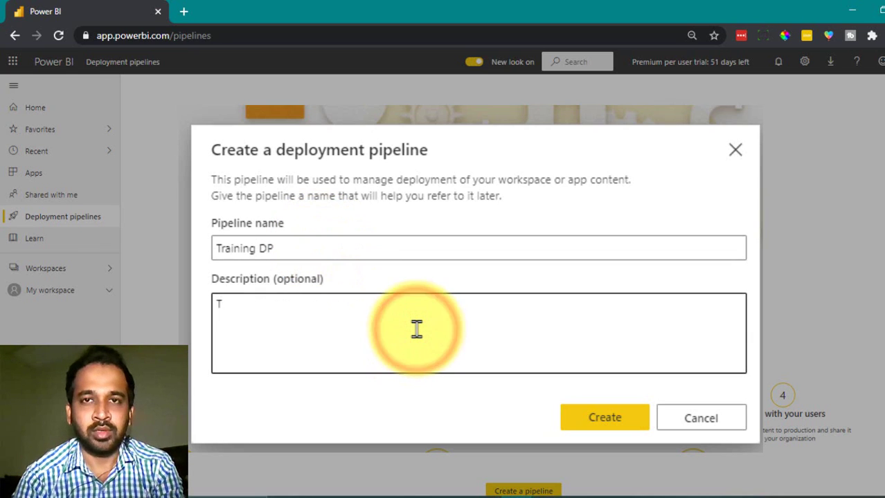
pyautogui.write('his is for ')
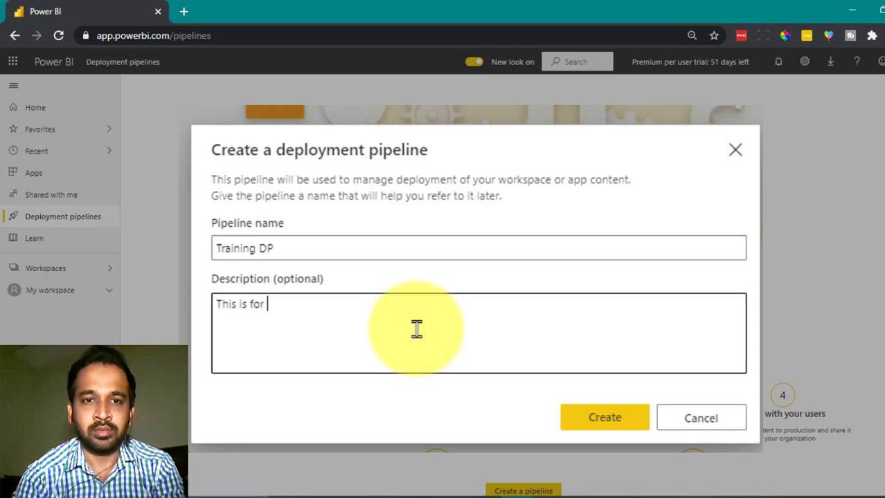
pyautogui.write('Training')
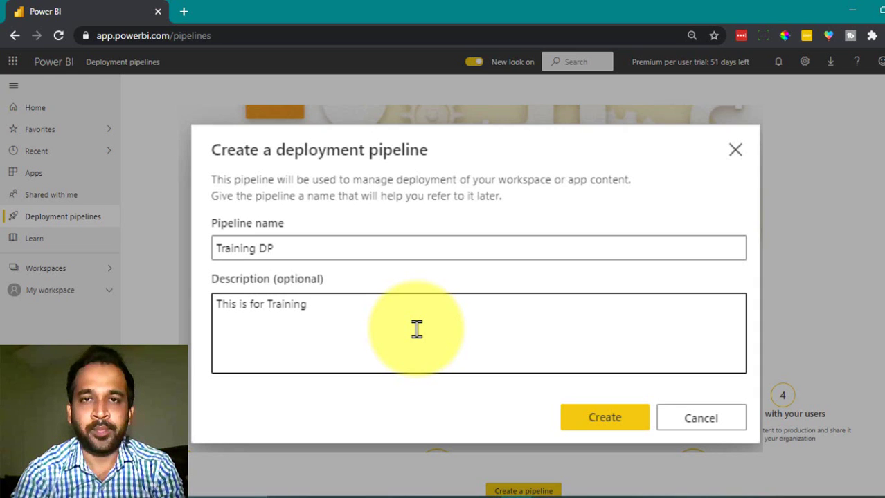
pyautogui.click(613, 419)
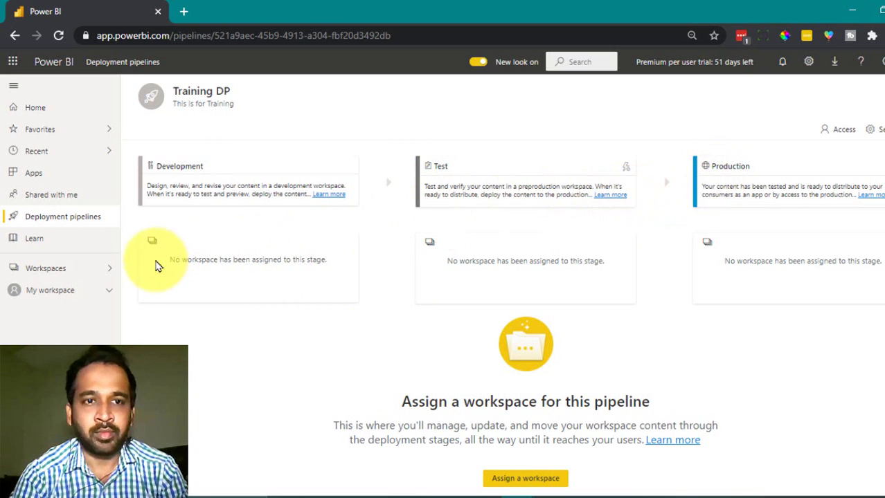
# Step: Begin assigning a workspace and review the available workspaces, then cancel the assignment
pyautogui.moveTo(170, 260); pyautogui.dragTo(324, 257)
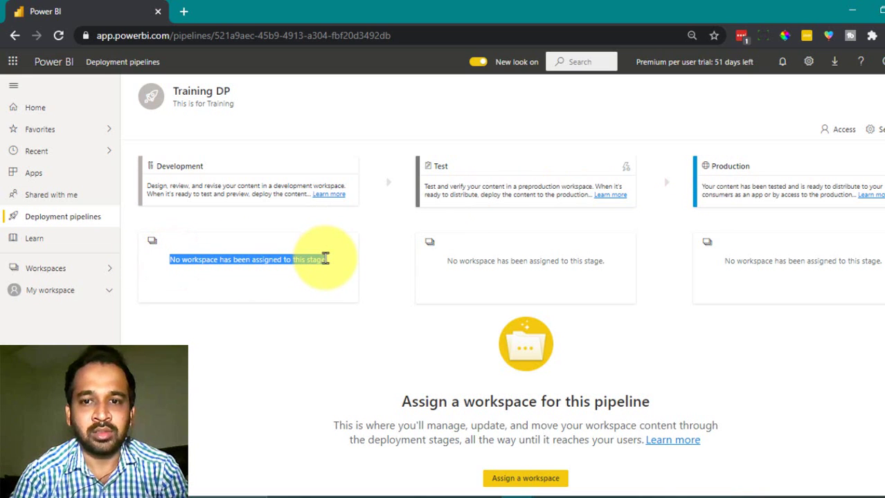
pyautogui.click(529, 484)
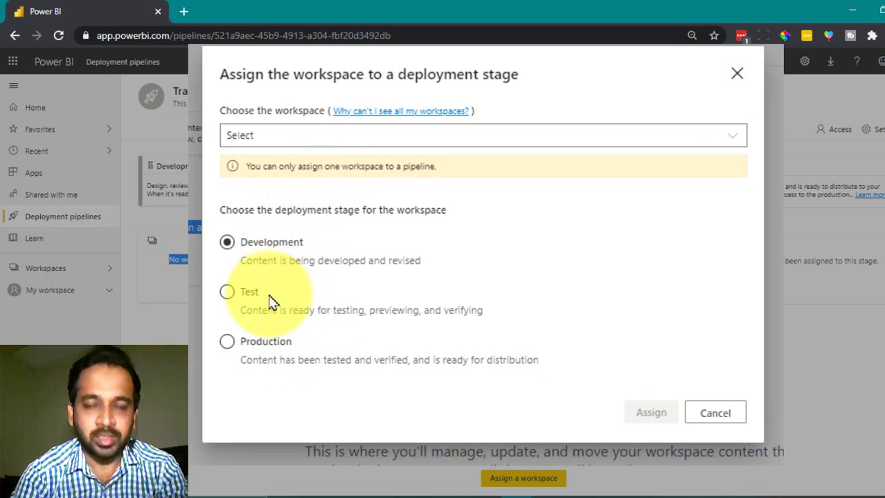
pyautogui.click(333, 141)
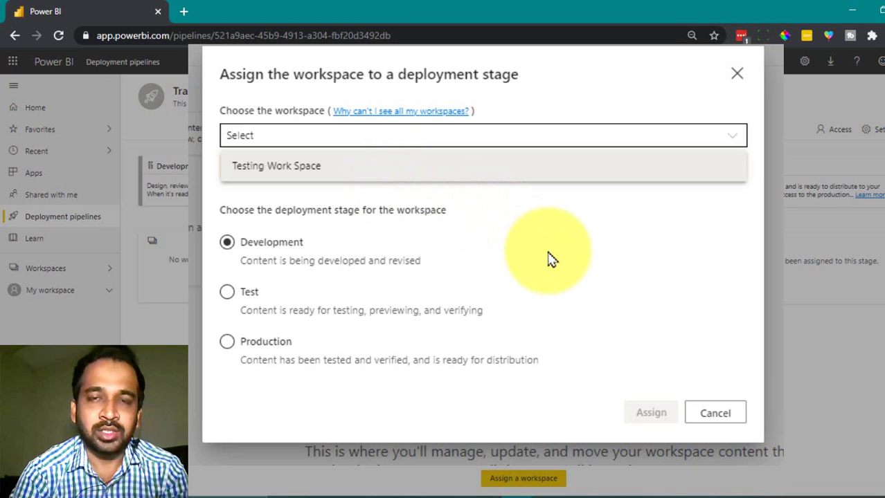
pyautogui.click(715, 414)
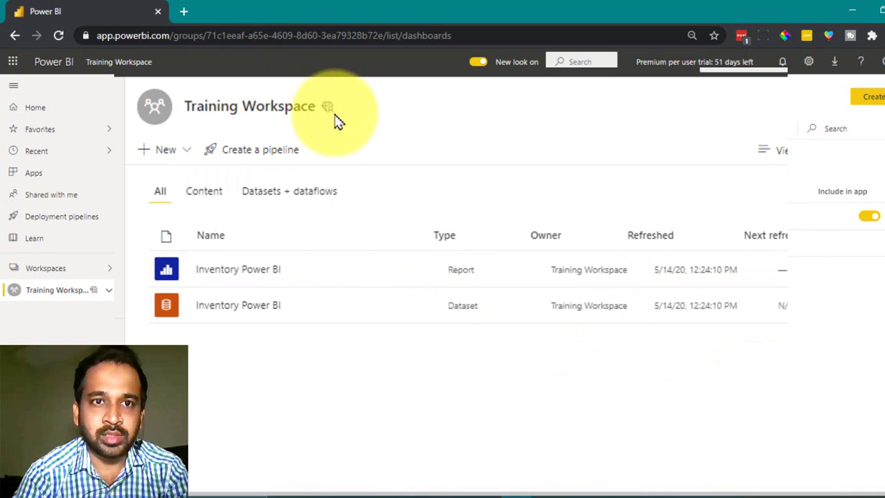
# Step: Dismiss the workspace's new-pipeline form and reopen Training DP from the Deployment pipelines list
pyautogui.click(312, 101)
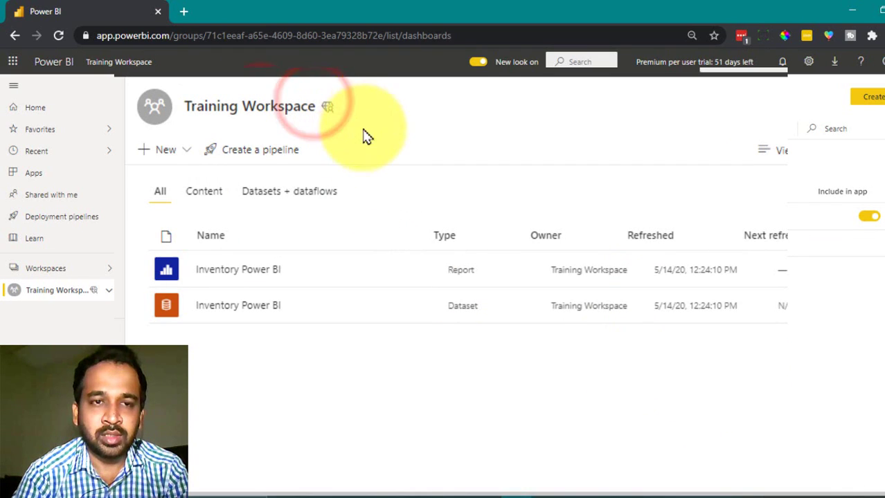
pyautogui.click(272, 155)
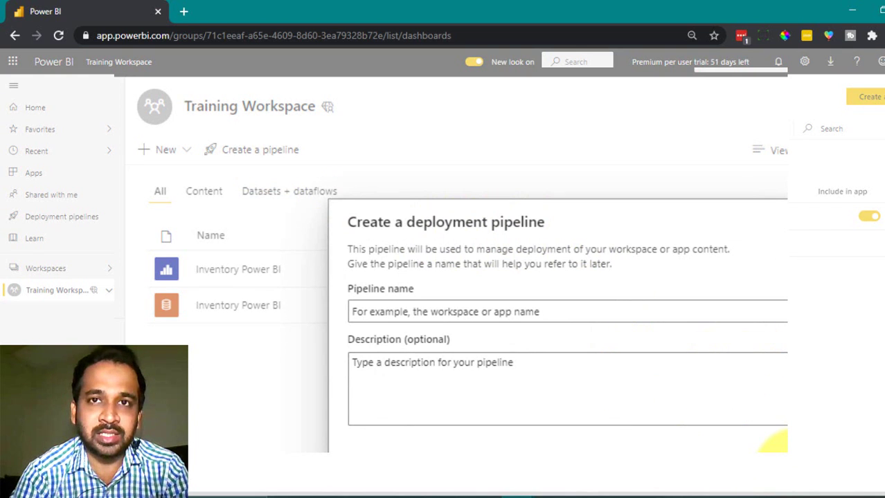
pyautogui.click(774, 443)
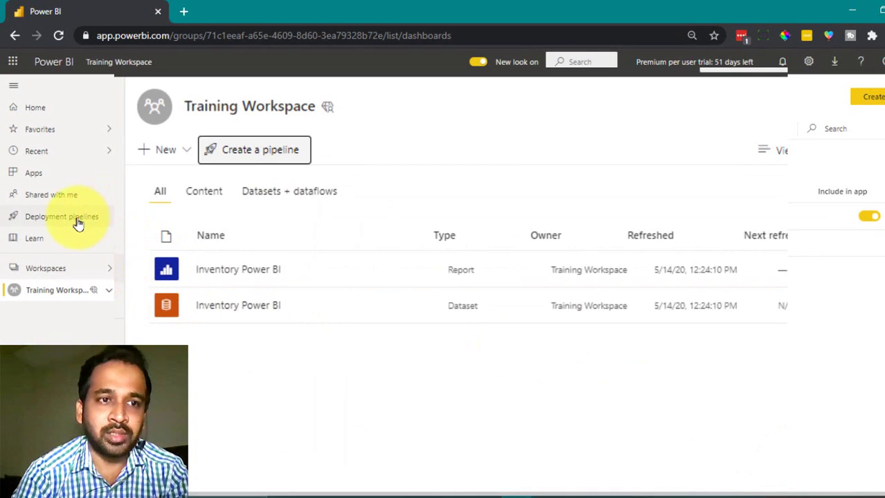
pyautogui.click(78, 221)
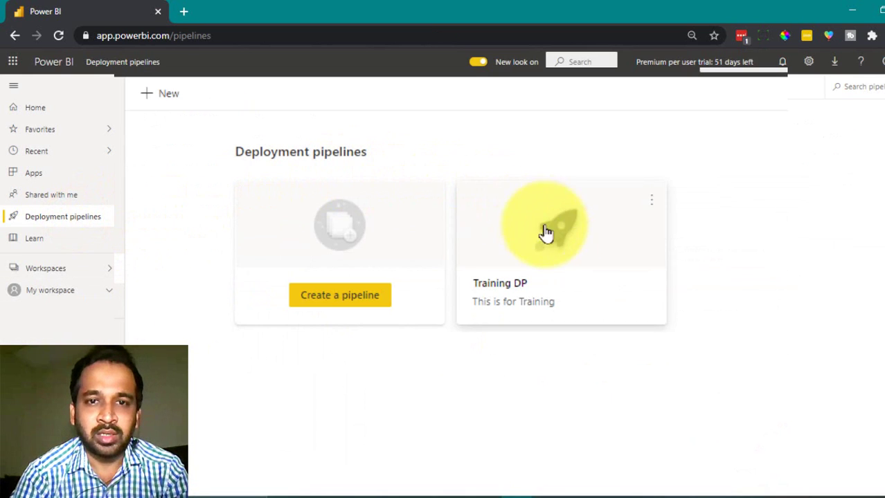
pyautogui.click(568, 231)
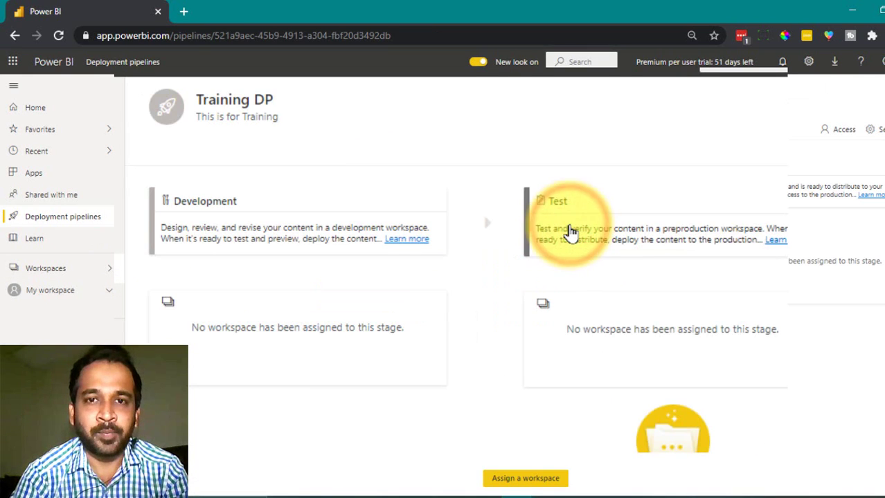
# Step: Choose Training Workspace from the workspace list and assign it to the Development stage
pyautogui.click(547, 482)
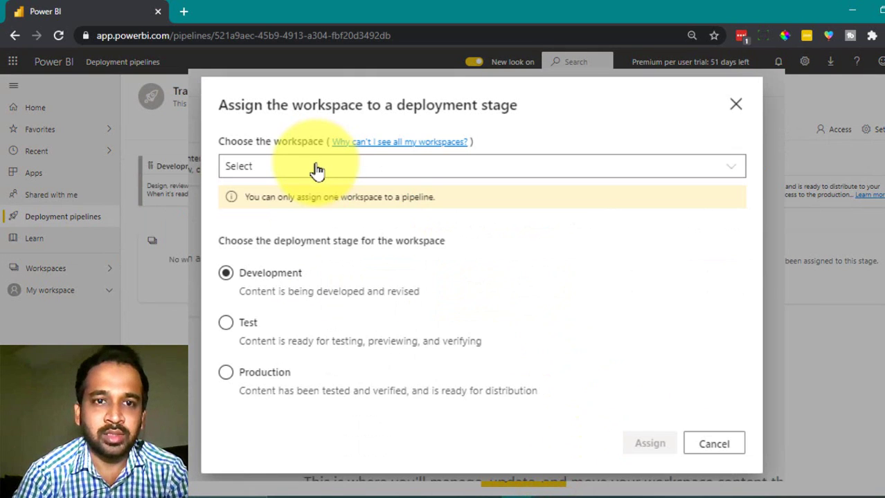
pyautogui.click(312, 168)
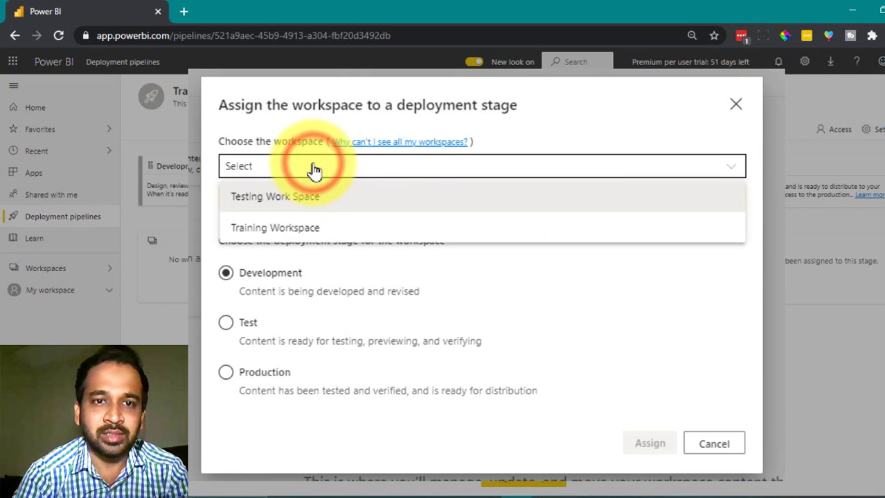
pyautogui.click(290, 232)
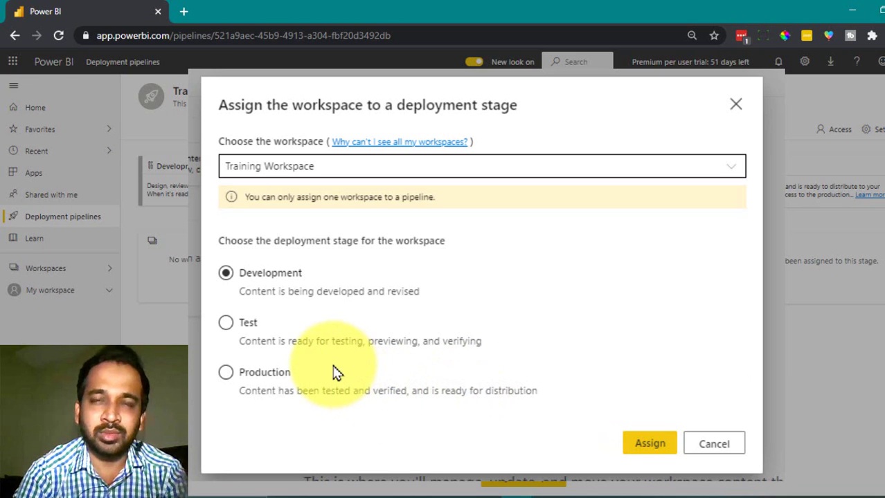
pyautogui.click(649, 448)
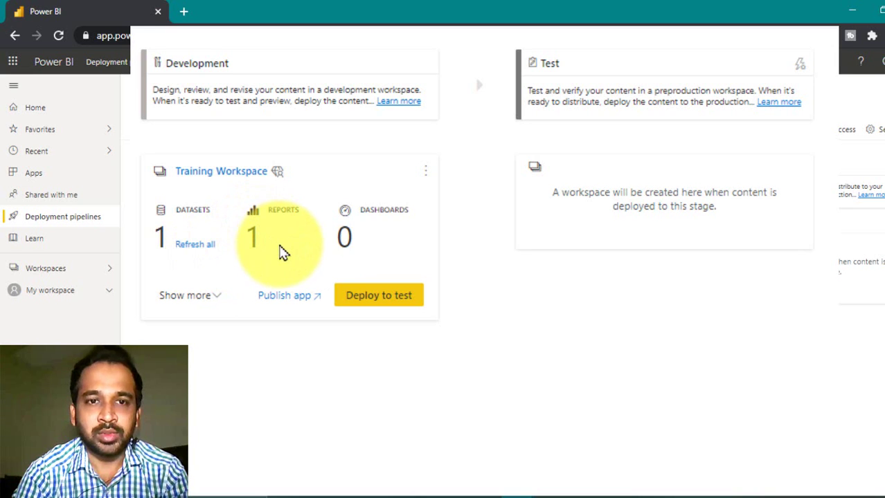
# Step: List the Development items and deploy them to Test, creating Training Workspace [Test]
pyautogui.click(217, 296)
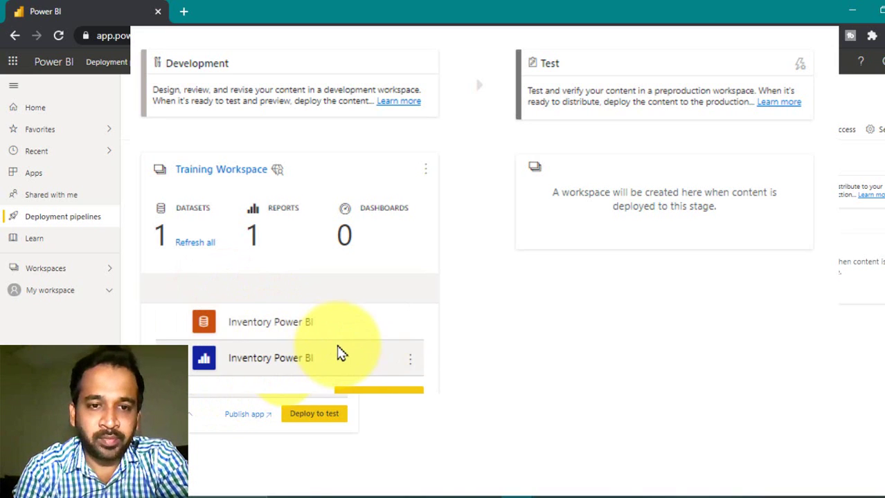
pyautogui.click(313, 415)
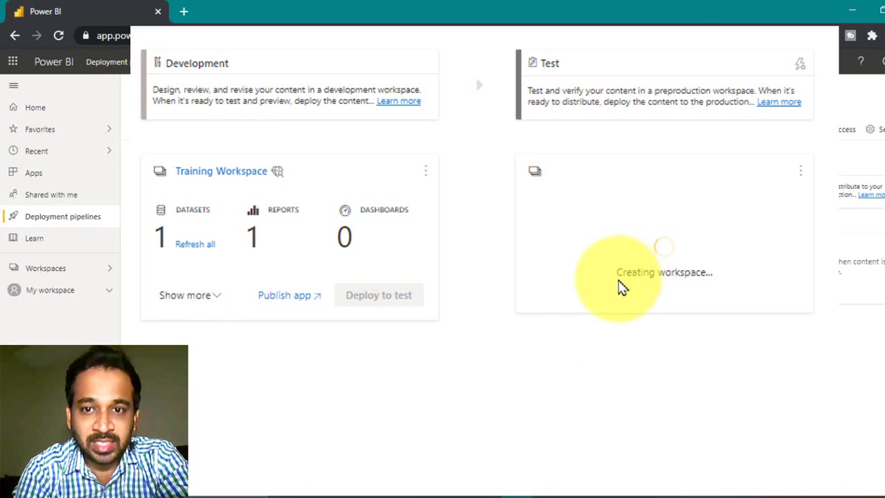
pyautogui.moveTo(621, 272); pyautogui.dragTo(707, 272)
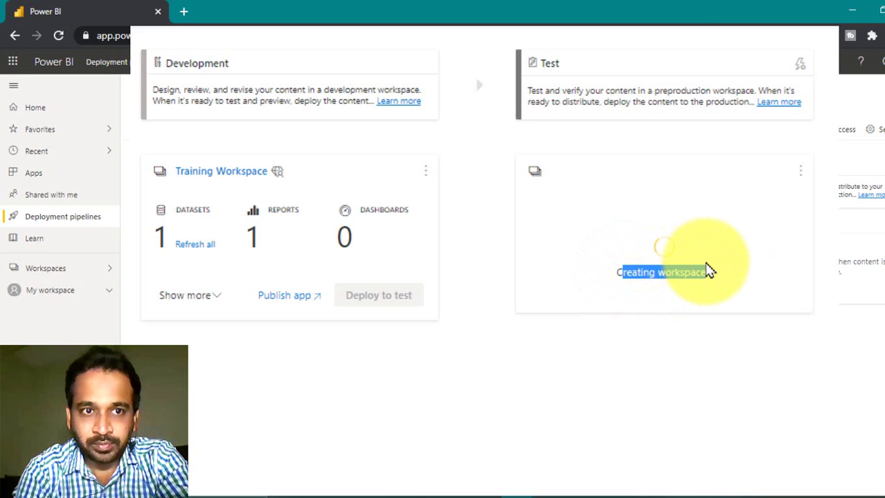
pyautogui.click(684, 304)
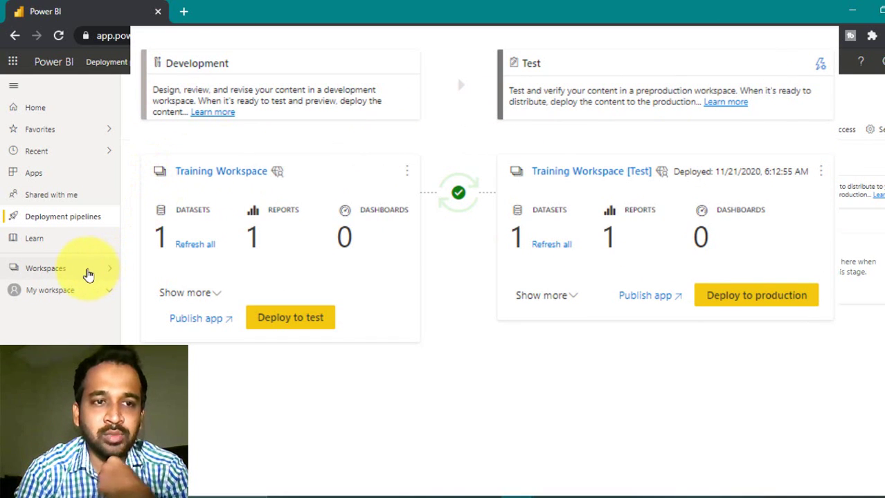
pyautogui.click(88, 272)
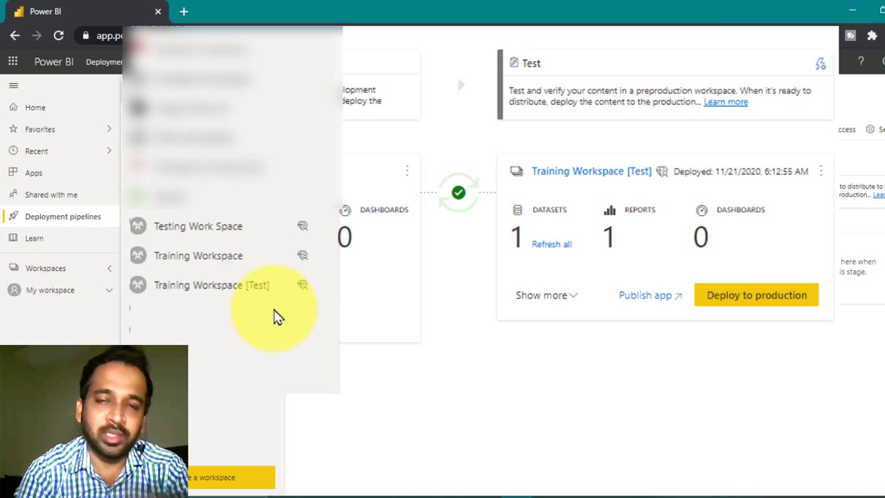
pyautogui.click(573, 338)
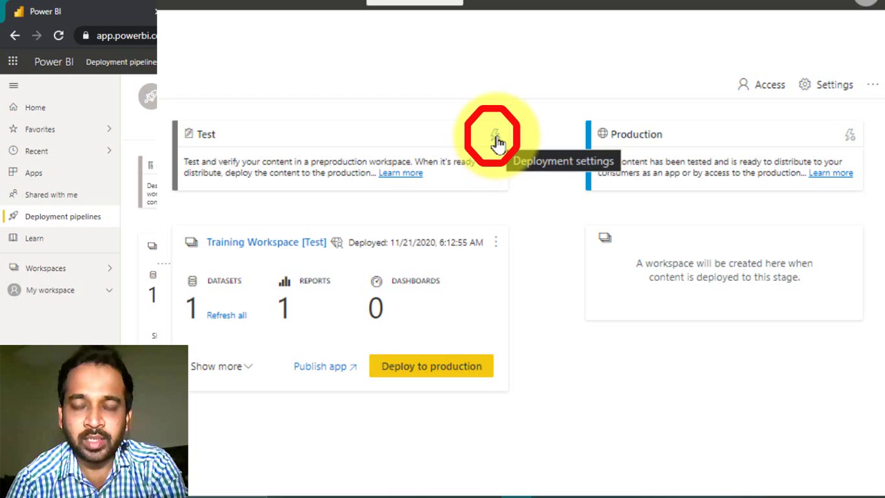
# Step: Open the Test stage's deployment settings for the Inventory Power BI dataset
pyautogui.click(494, 137)
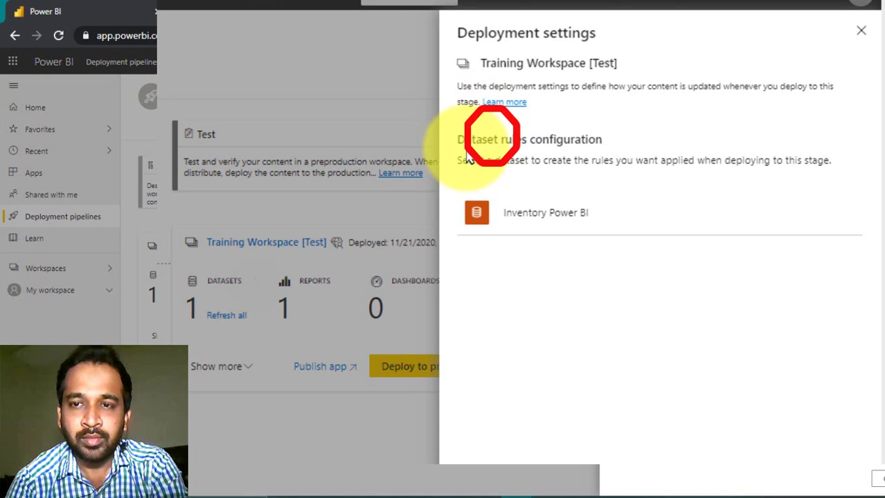
pyautogui.moveTo(468, 139); pyautogui.dragTo(594, 142)
pyautogui.moveTo(481, 160); pyautogui.dragTo(599, 159)
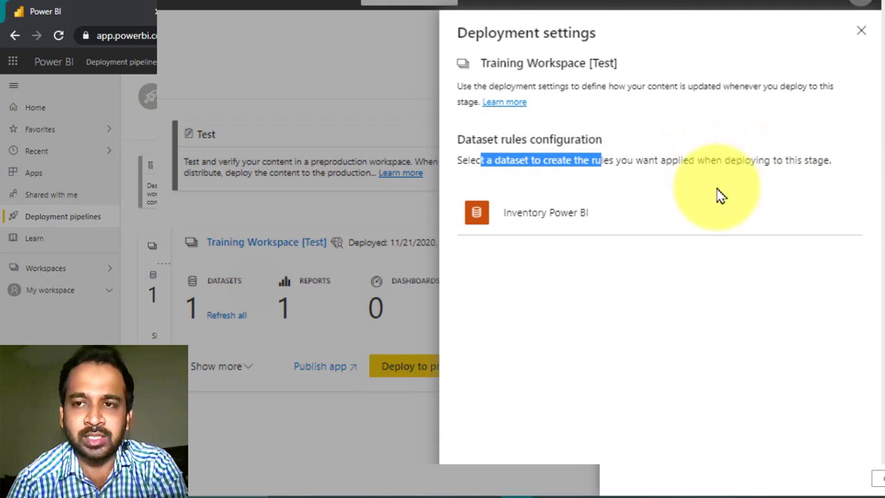
pyautogui.click(564, 225)
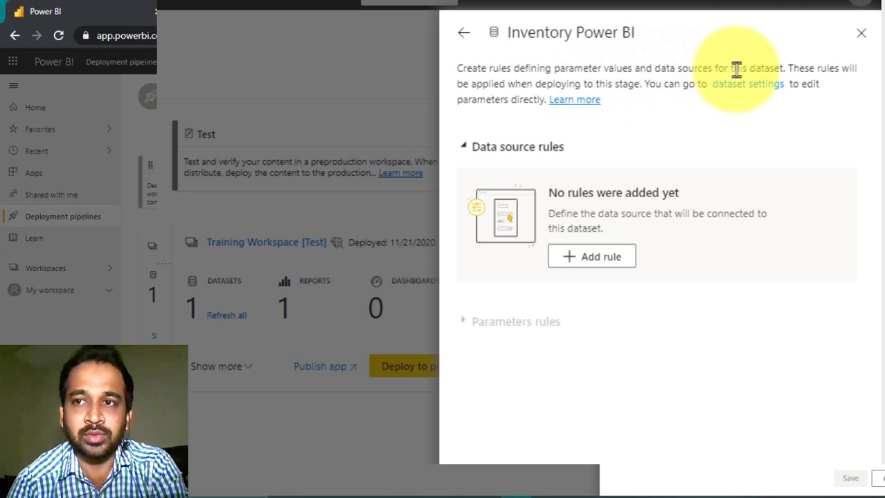
pyautogui.doubleClick(778, 68)
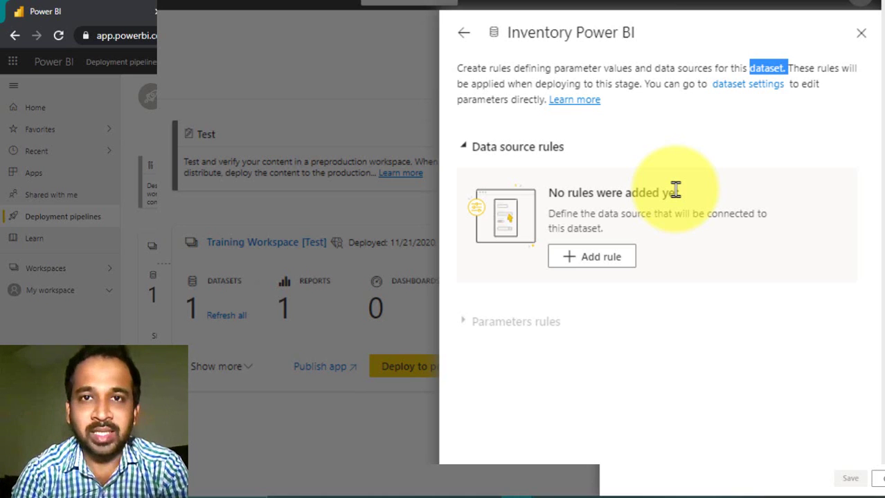
# Step: Add and save a data source rule replacing forbi with the DepProd database
pyautogui.click(609, 263)
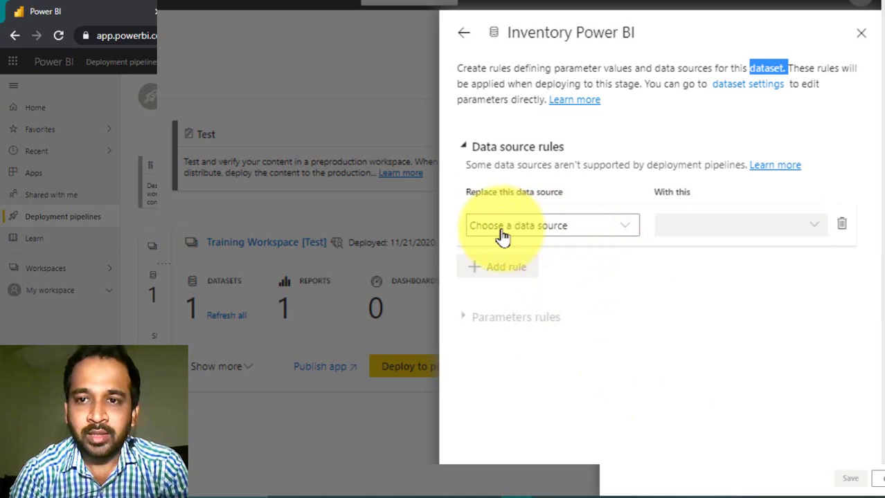
pyautogui.click(475, 194)
pyautogui.moveTo(511, 206); pyautogui.dragTo(547, 195)
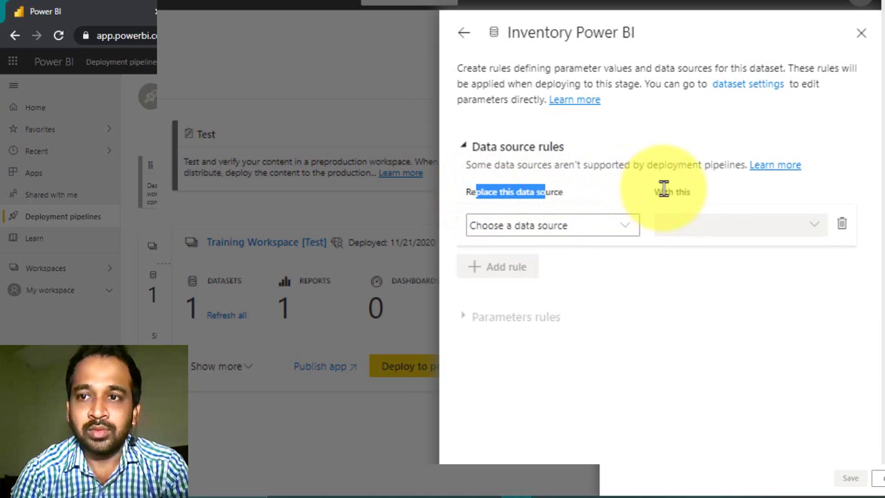
pyautogui.click(628, 225)
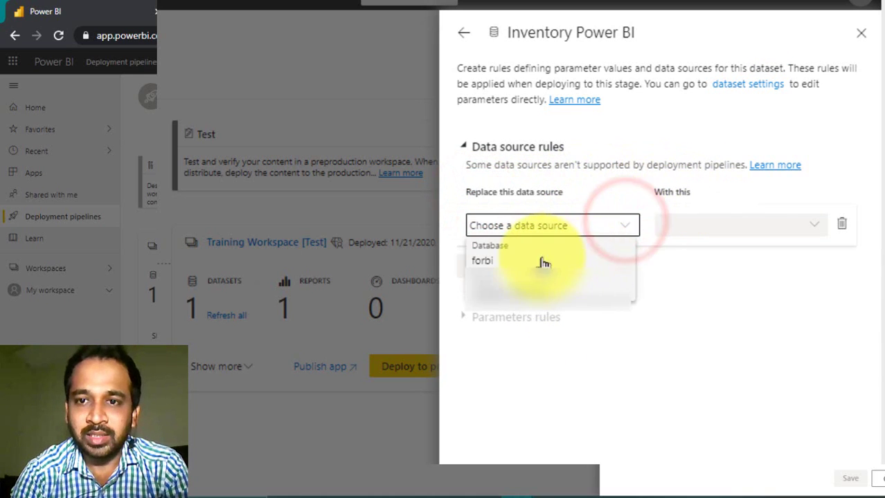
pyautogui.click(513, 257)
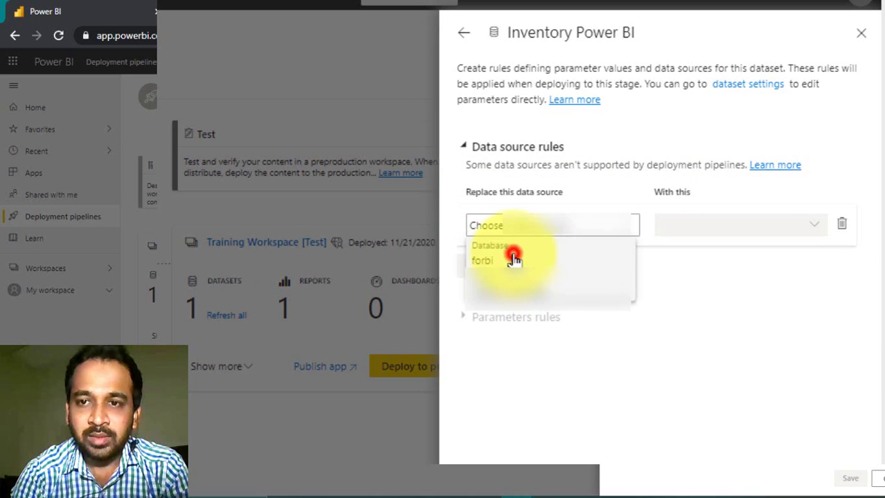
pyautogui.click(790, 228)
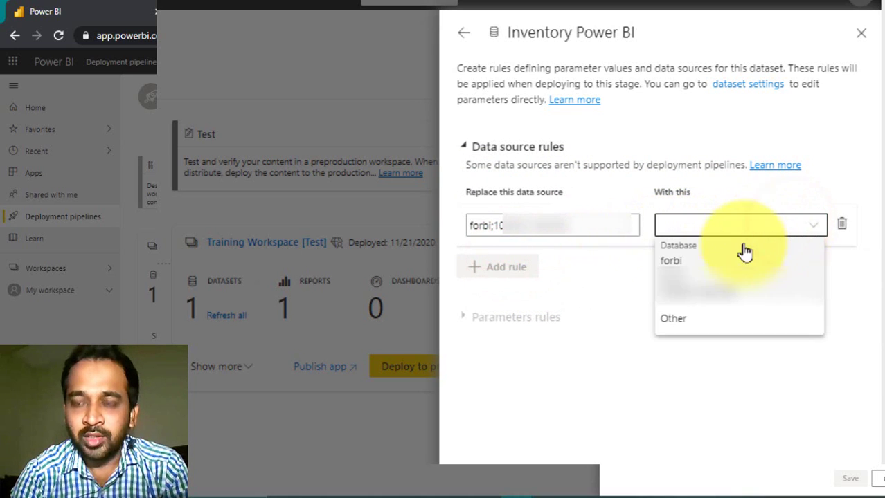
pyautogui.click(683, 320)
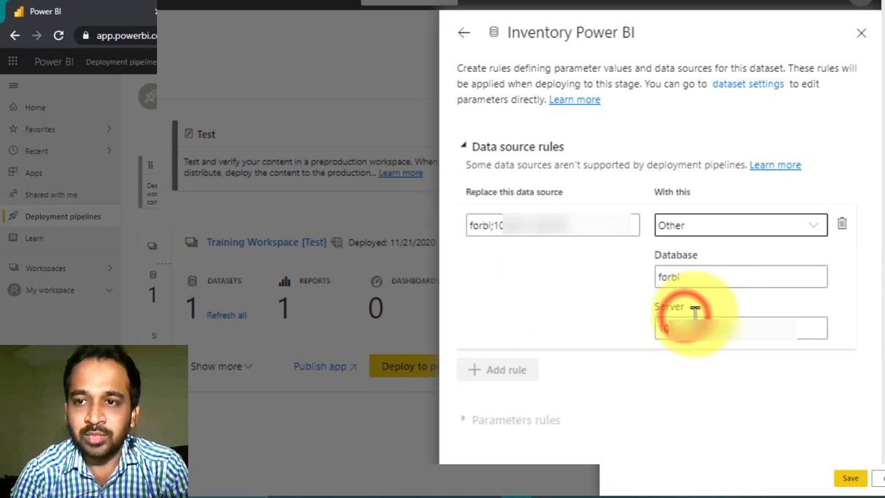
pyautogui.doubleClick(699, 280)
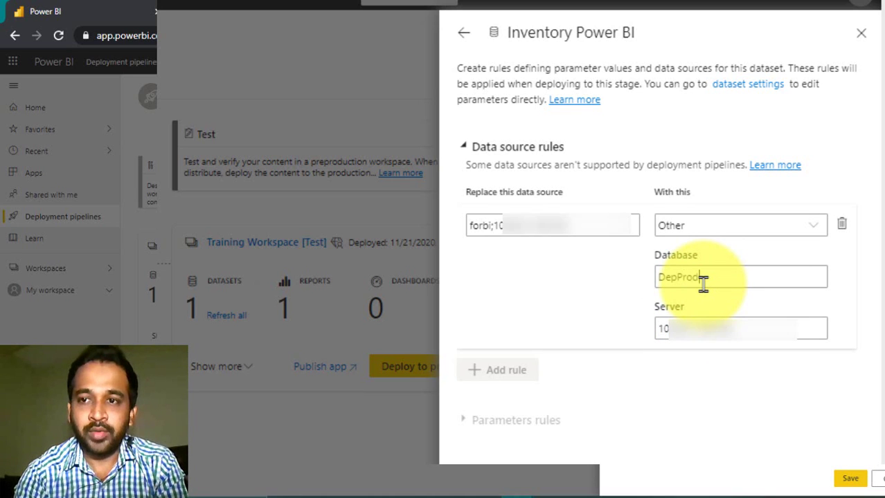
pyautogui.write('DepProd')
pyautogui.click(850, 478)
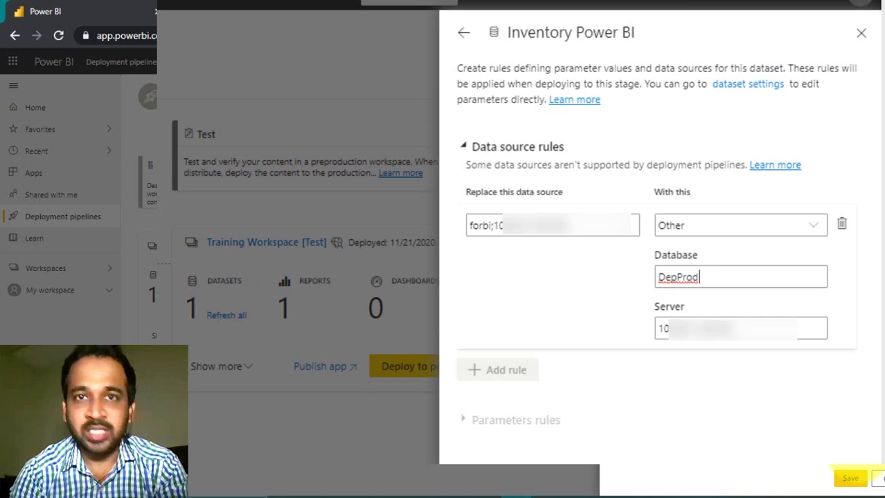
pyautogui.moveTo(527, 33); pyautogui.dragTo(604, 33)
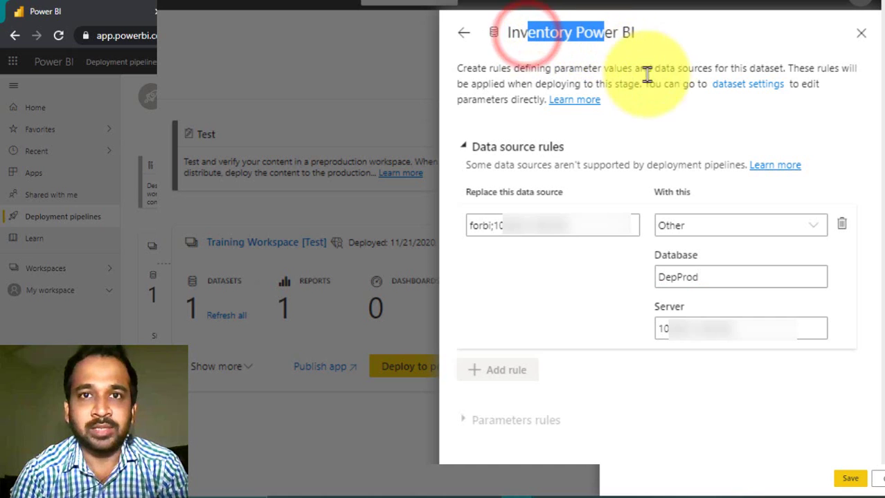
pyautogui.click(852, 479)
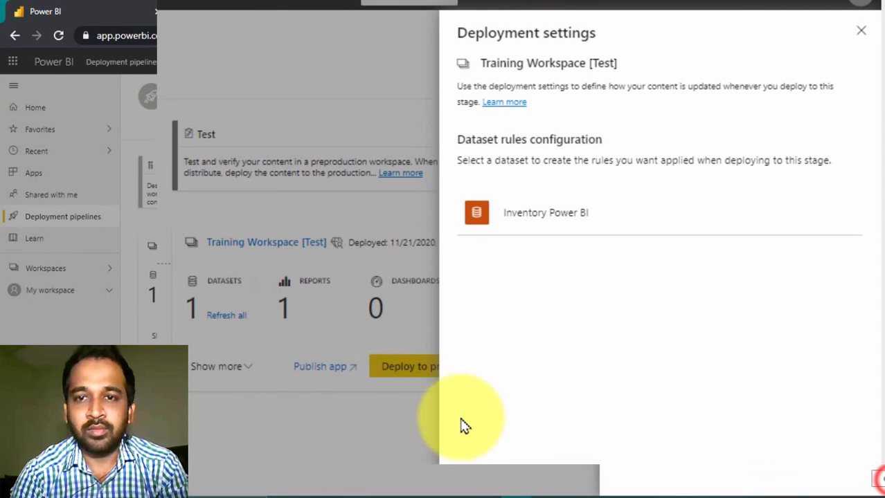
# Step: Close deployment settings, deploy Test content to Production, and open the development Training Workspace
pyautogui.click(861, 31)
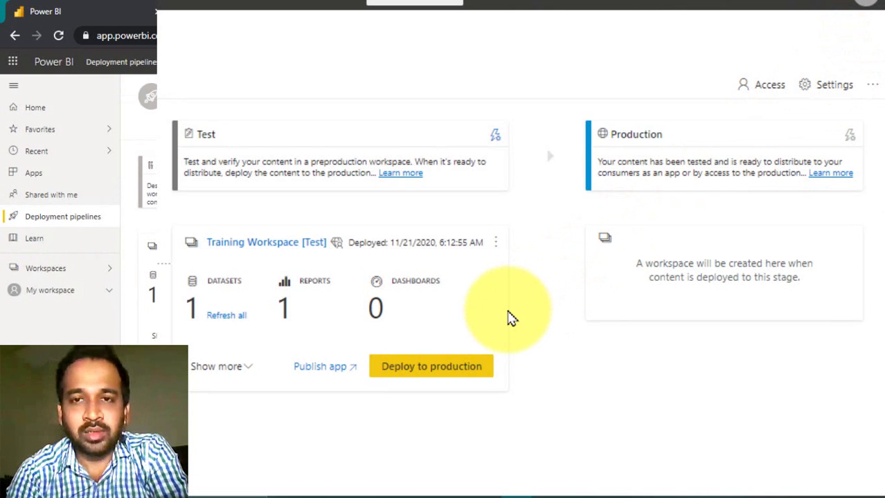
pyautogui.click(420, 371)
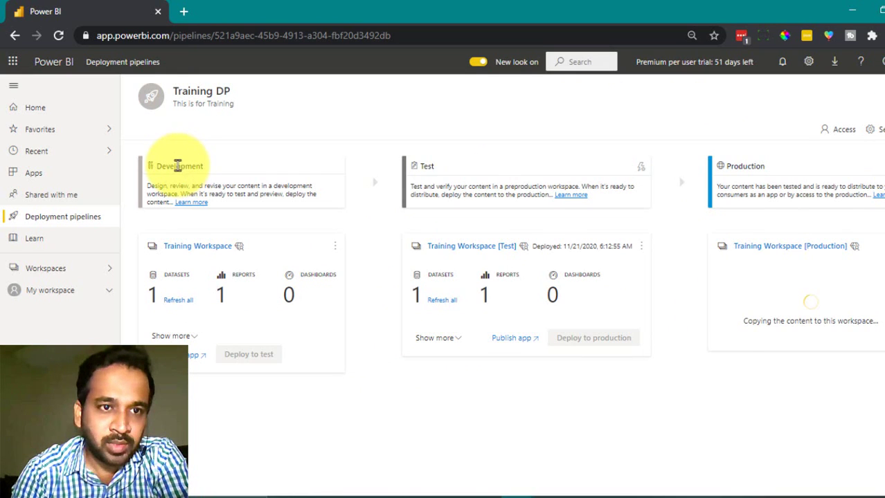
pyautogui.click(202, 250)
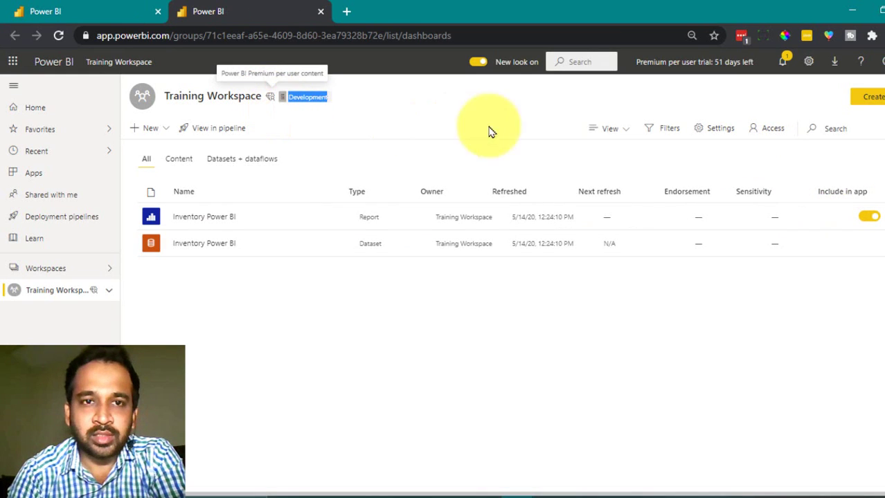
# Step: Rename the development workspace to 'Training Workspace Devp' and return to the pipeline tab
pyautogui.click(717, 130)
pyautogui.click(733, 249)
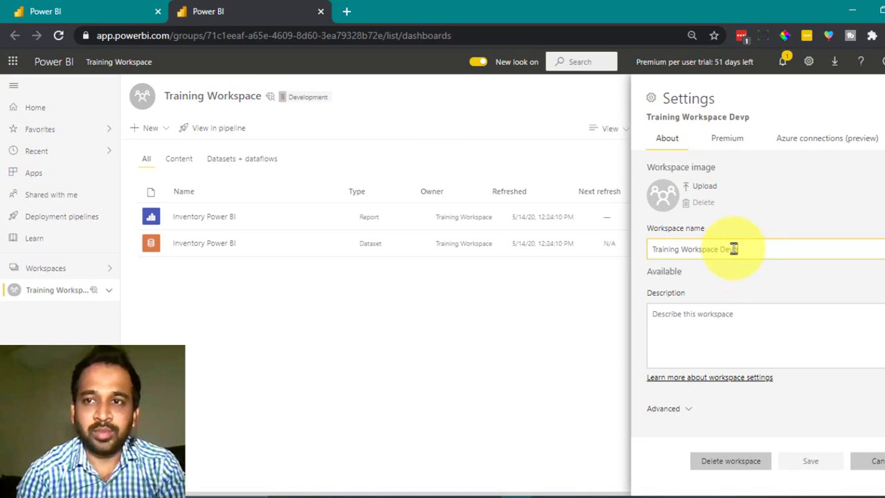
pyautogui.click(810, 461)
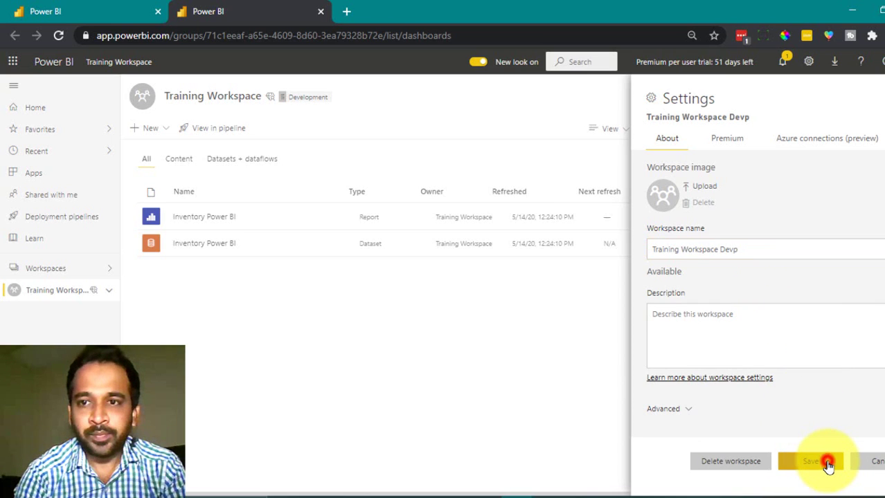
pyautogui.click(828, 464)
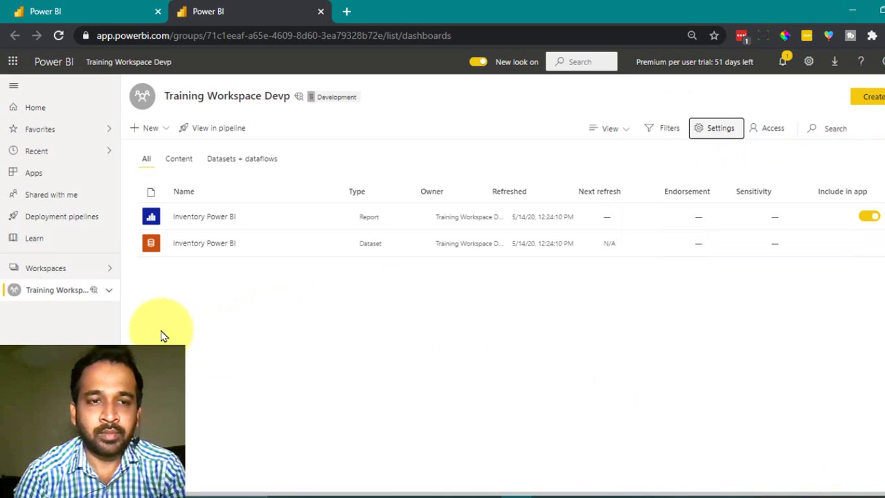
pyautogui.click(81, 10)
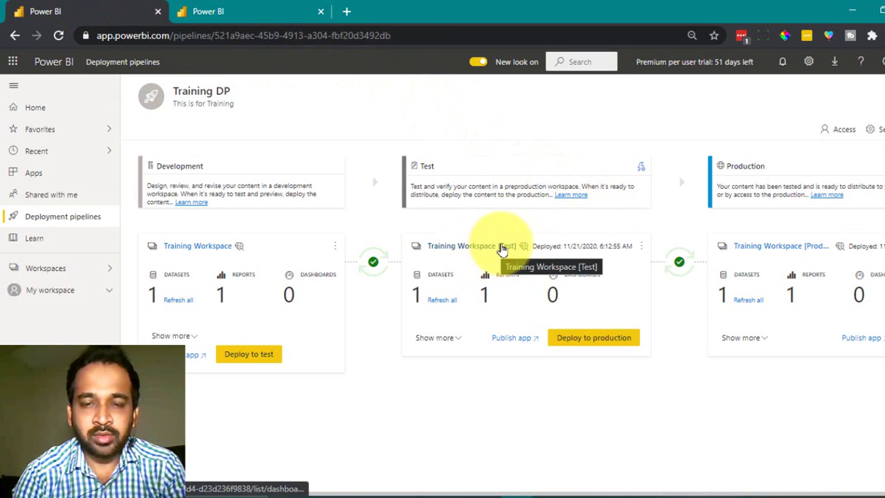
# Step: Strip the [Production] suffix from the Production workspace name, save, and return to the pipeline
pyautogui.click(778, 249)
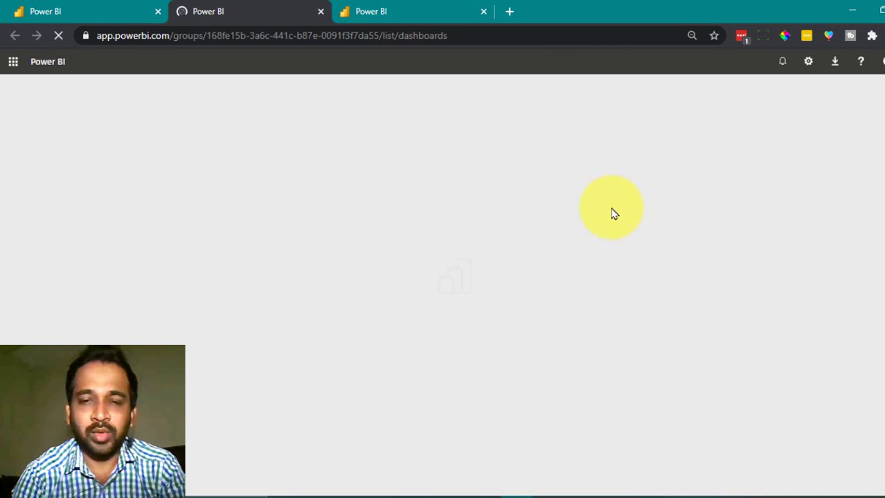
pyautogui.click(483, 15)
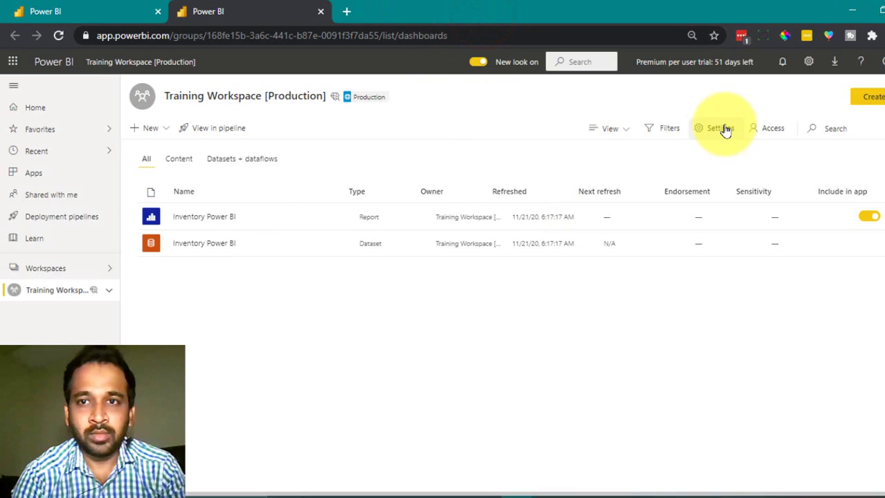
pyautogui.click(720, 127)
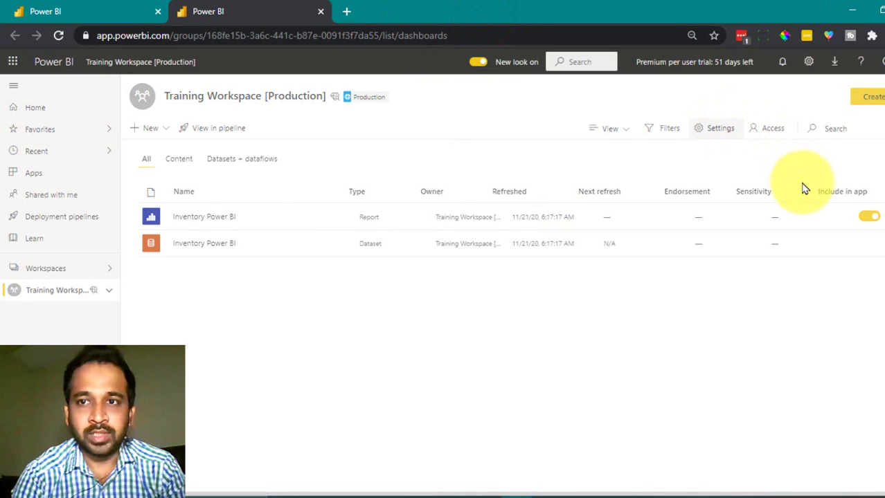
pyautogui.press('BackSpace')
pyautogui.press('BackSpace')
pyautogui.press('BackSpace')
pyautogui.press('BackSpace')
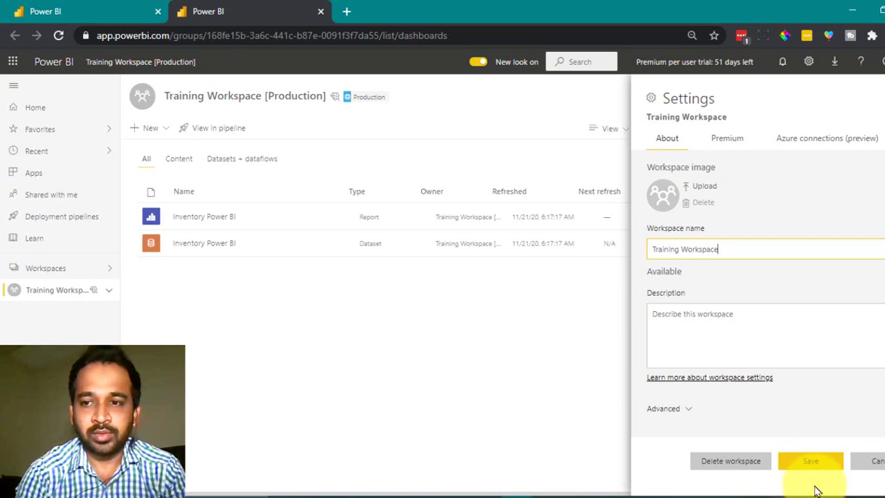
pyautogui.click(810, 461)
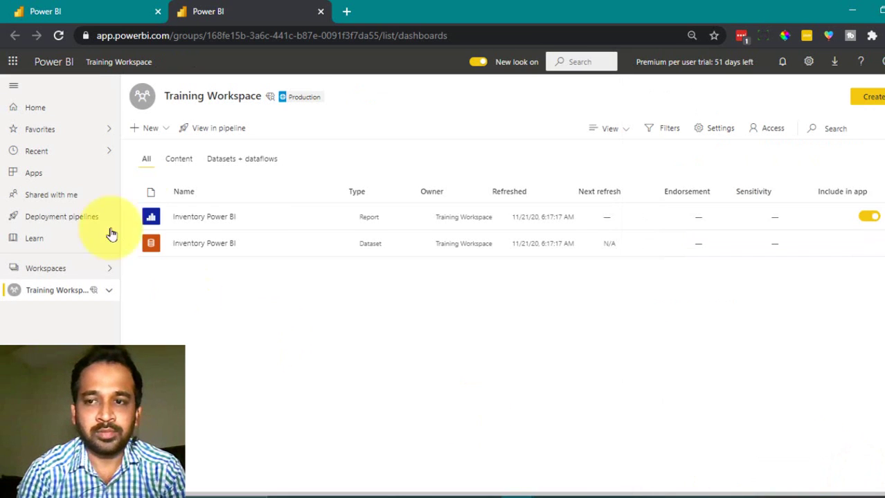
pyautogui.moveTo(322, 97); pyautogui.dragTo(284, 97)
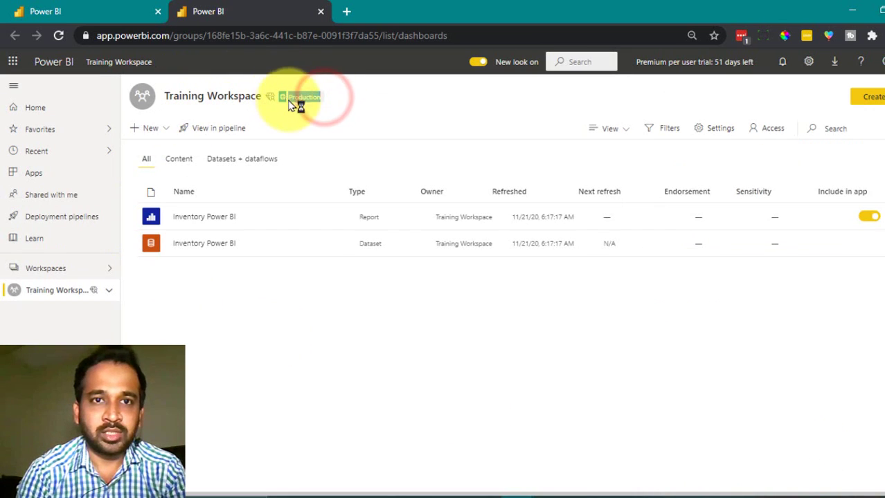
pyautogui.click(119, 16)
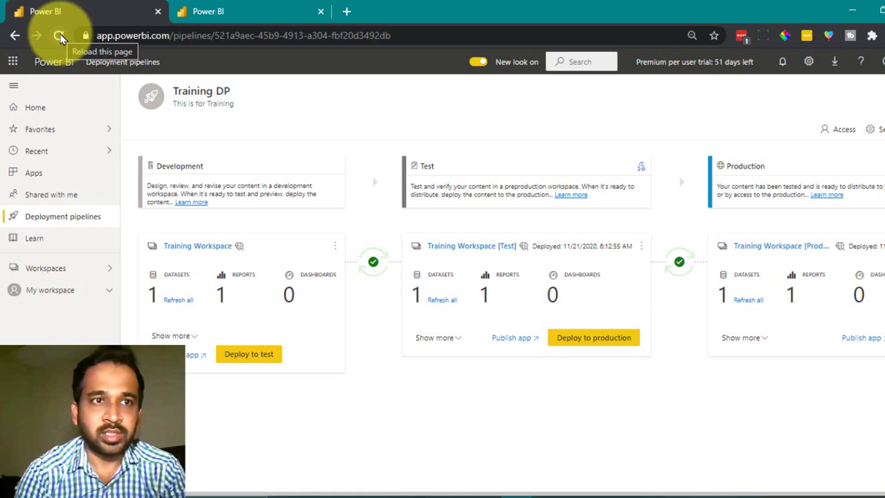
# Step: Reload the pipeline to show the renamed workspaces and open Training Workspace Devp's contents
pyautogui.click(60, 37)
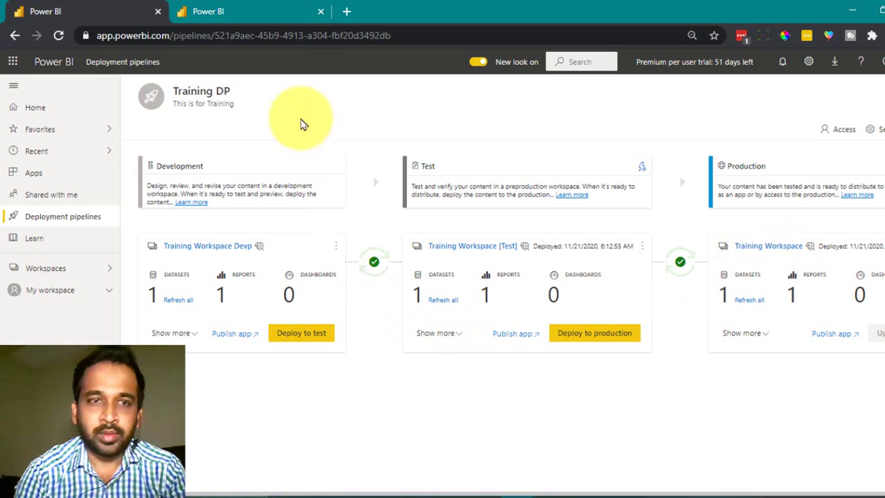
pyautogui.click(320, 11)
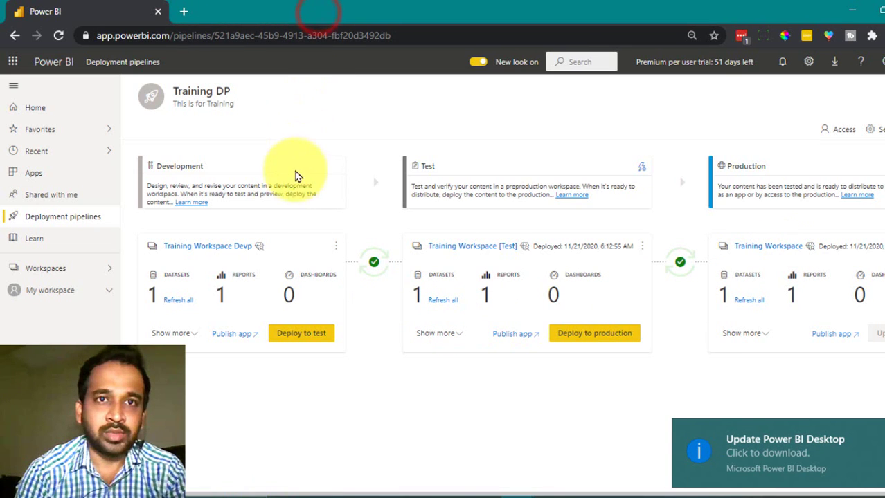
pyautogui.click(218, 248)
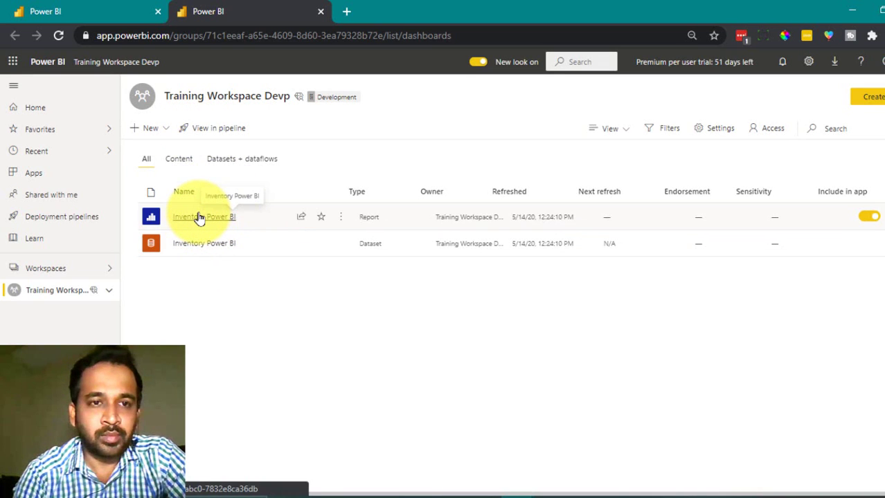
# Step: Open the Inventory Power BI report and stack the TotalMTD, TotalQTD and TotalYTD cards top right
pyautogui.click(199, 217)
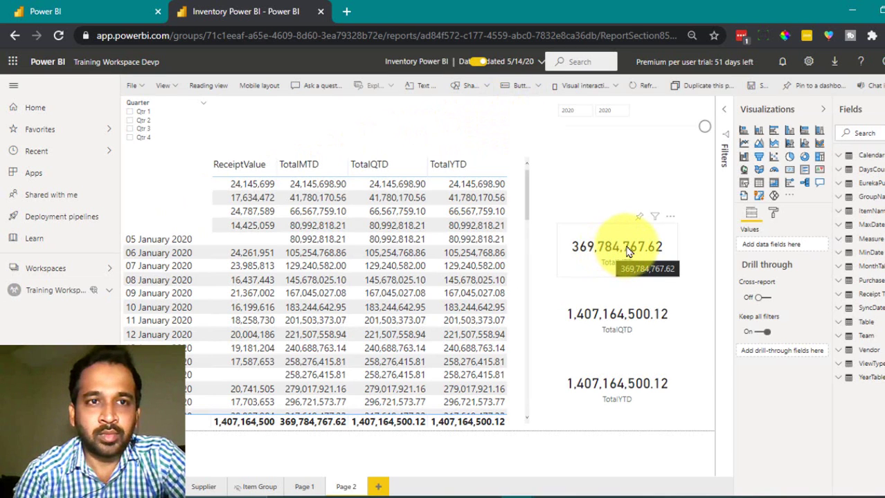
pyautogui.moveTo(629, 263); pyautogui.dragTo(623, 175)
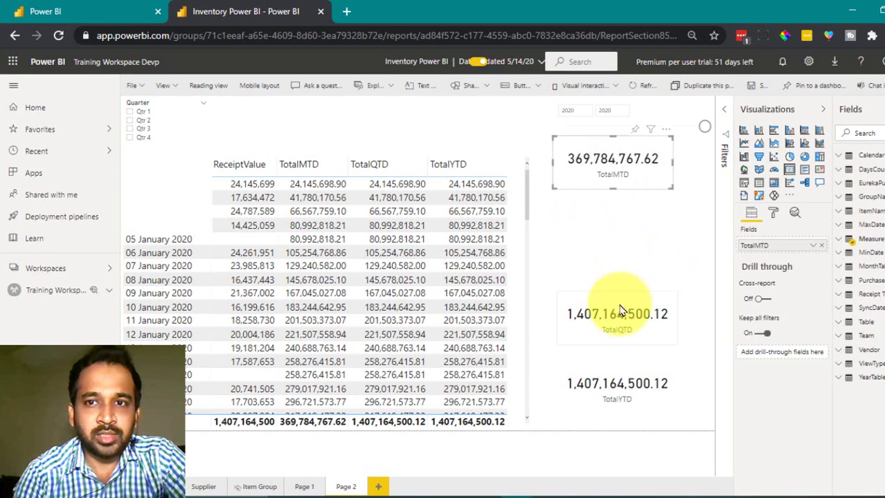
pyautogui.moveTo(625, 268); pyautogui.dragTo(616, 247)
pyautogui.moveTo(614, 384); pyautogui.dragTo(612, 323)
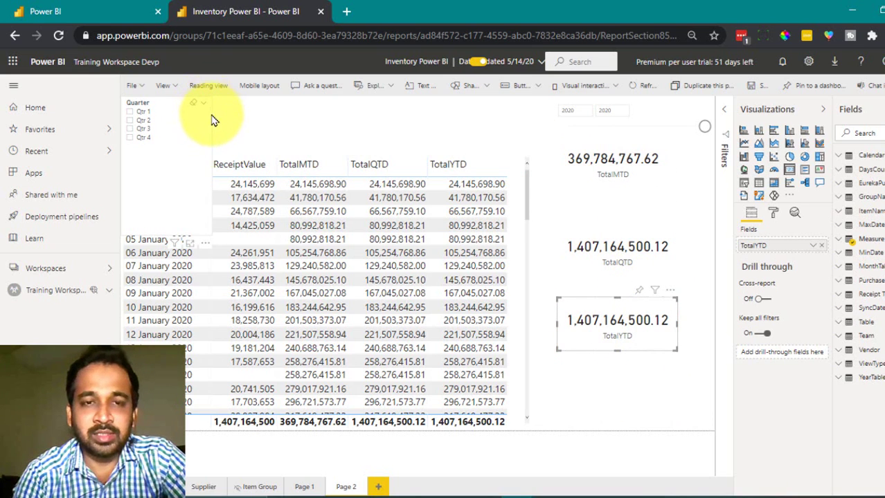
# Step: Shift the dates table down and place the Quarter slicer below the TotalYTD card
pyautogui.click(515, 180)
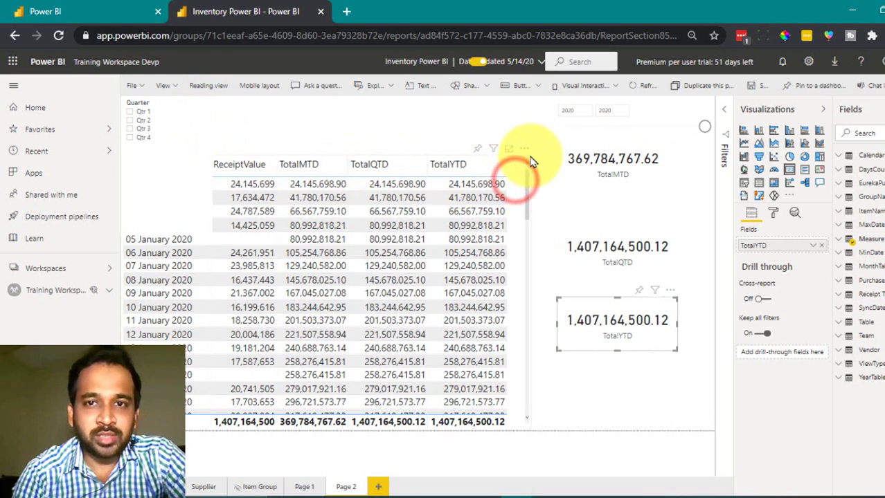
pyautogui.moveTo(530, 148)
pyautogui.mouseDown()
pyautogui.moveTo(519, 171)
pyautogui.moveTo(533, 163)
pyautogui.moveTo(533, 142)
pyautogui.moveTo(535, 150)
pyautogui.mouseUp()
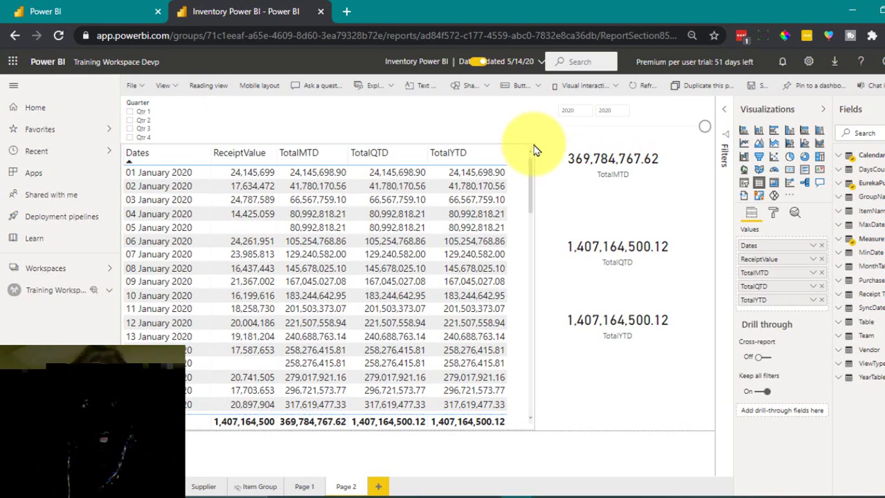
pyautogui.moveTo(168, 109); pyautogui.dragTo(661, 387)
pyautogui.moveTo(655, 292); pyautogui.dragTo(656, 371)
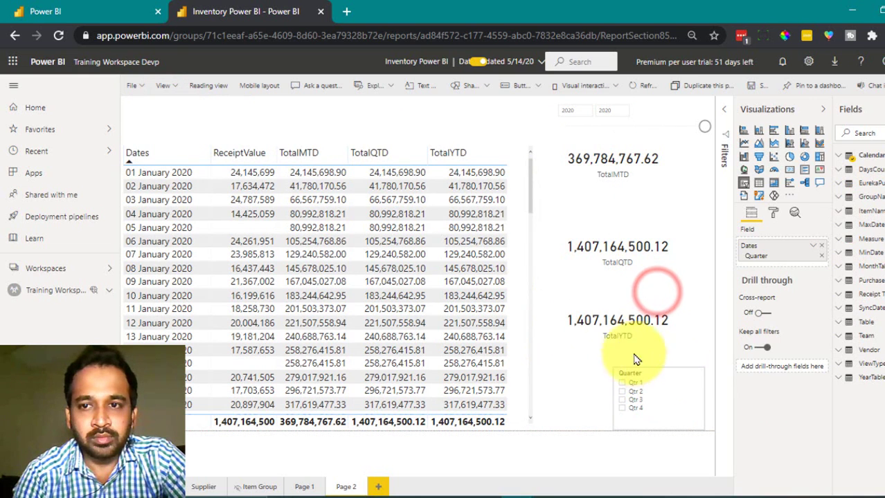
# Step: Make the dates table taller, save the report, and return to the pipeline page
pyautogui.click(333, 150)
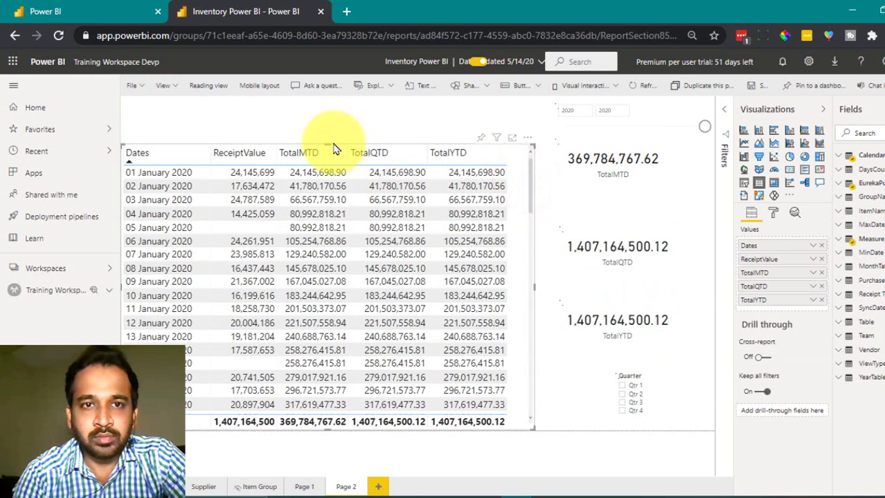
pyautogui.moveTo(330, 147); pyautogui.dragTo(322, 116)
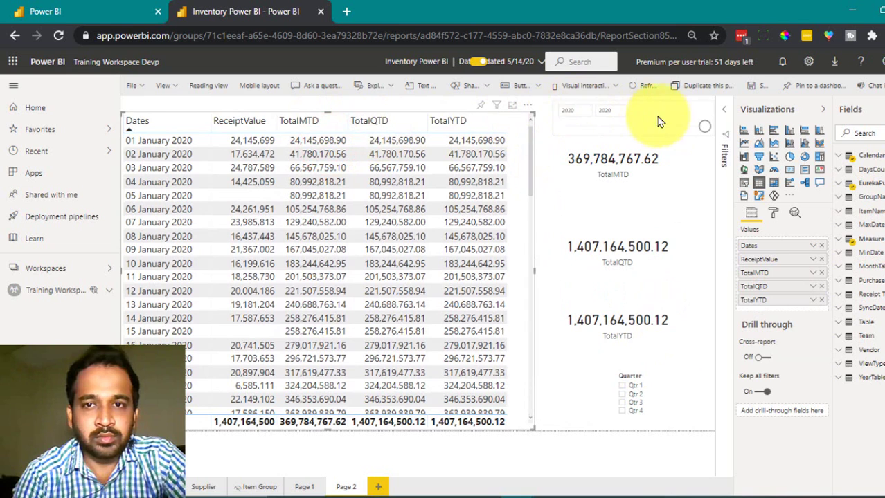
pyautogui.click(759, 86)
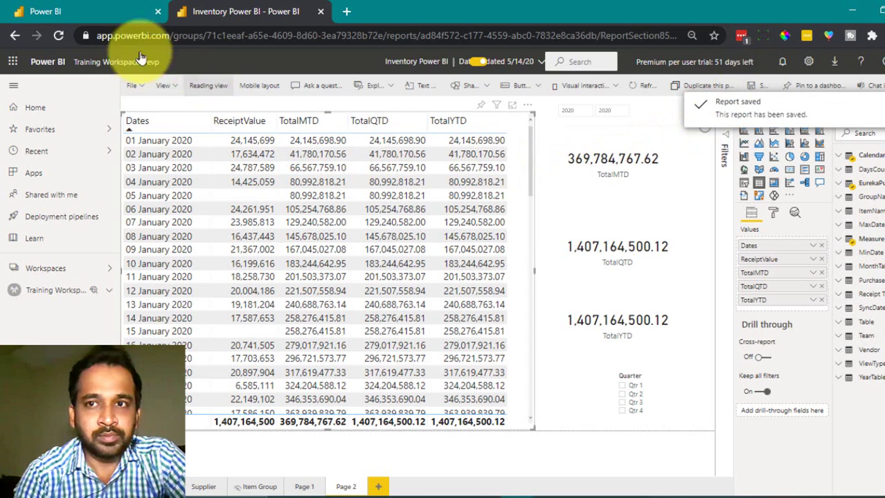
pyautogui.click(76, 9)
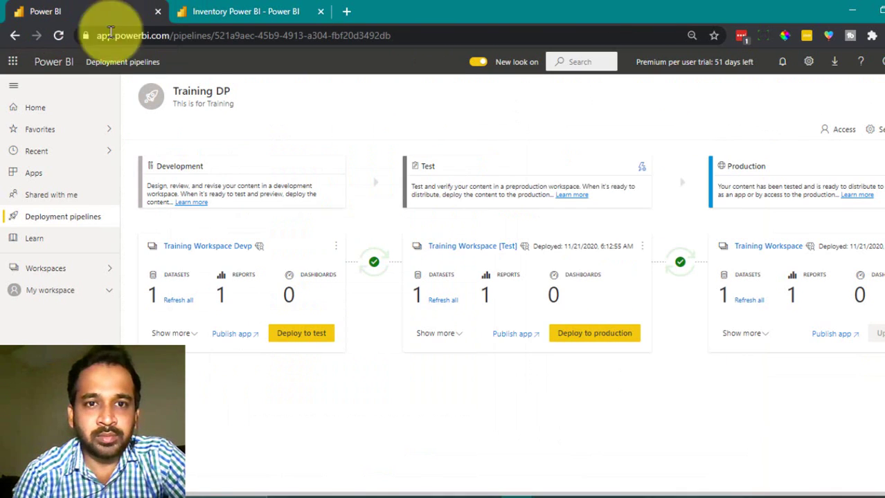
# Step: Reload the pipeline and compare Development with Test, showing the report marked Different
pyautogui.moveTo(379, 281)
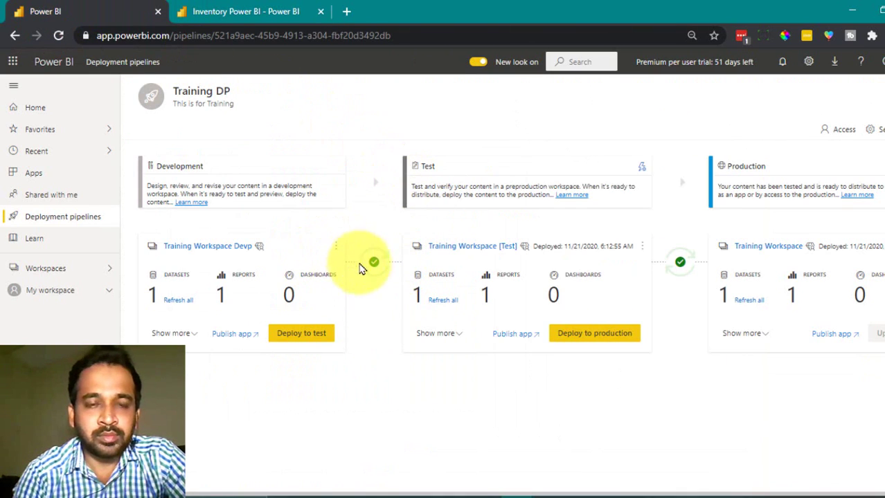
pyautogui.click(61, 36)
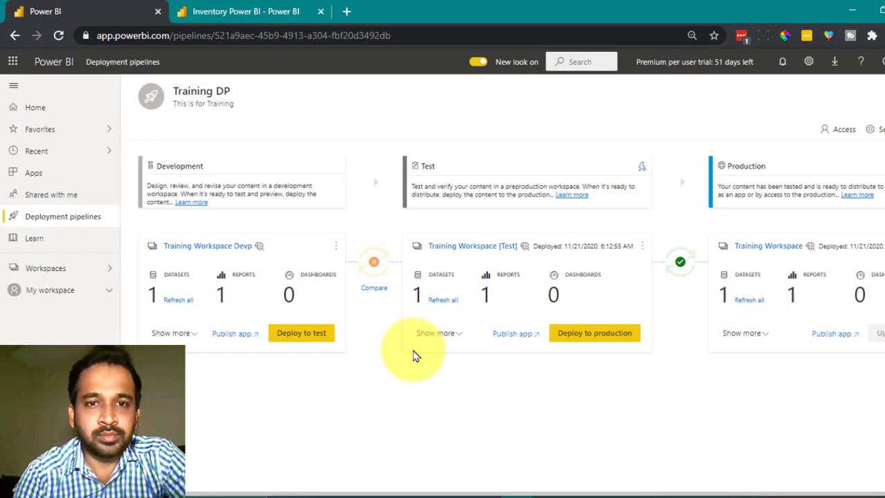
pyautogui.moveTo(374, 267)
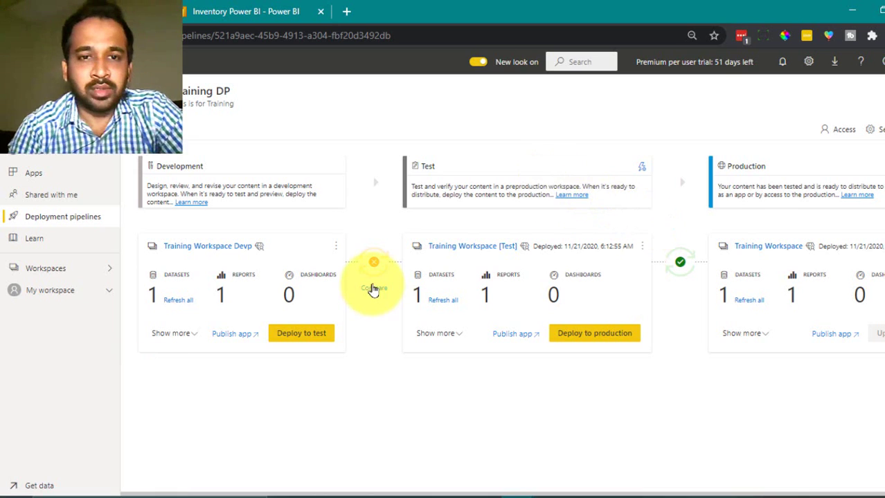
pyautogui.click(190, 333)
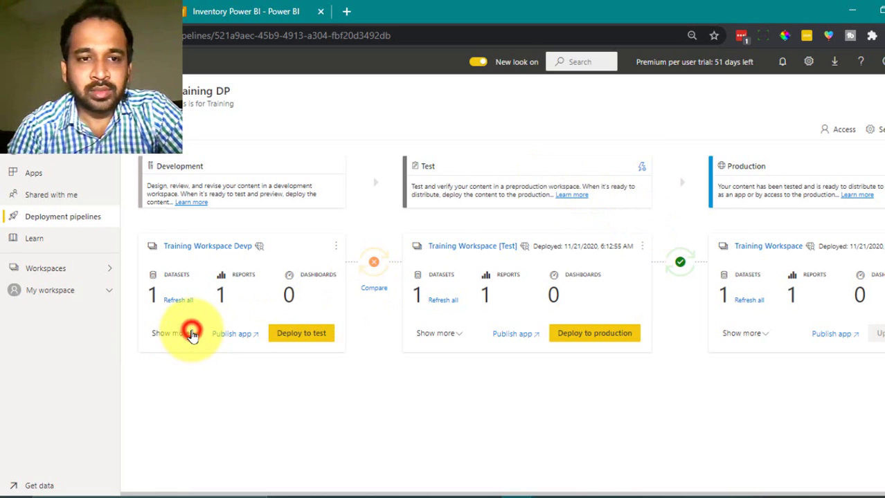
pyautogui.click(374, 282)
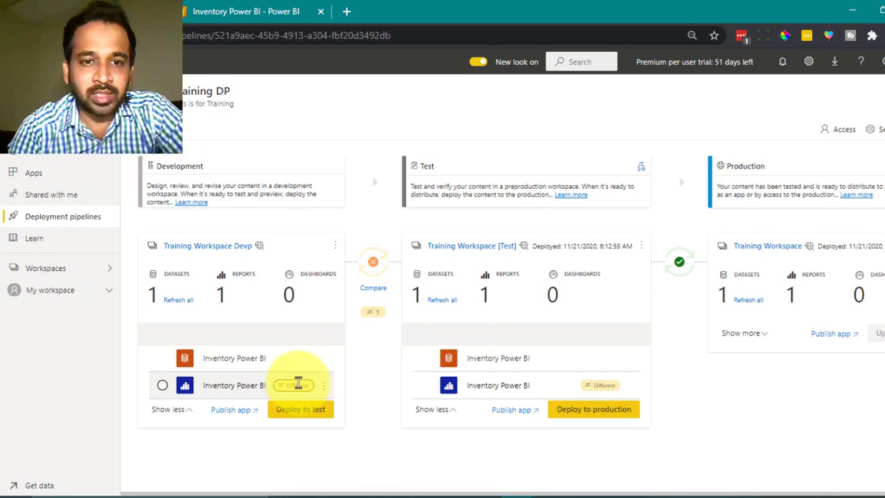
pyautogui.click(263, 9)
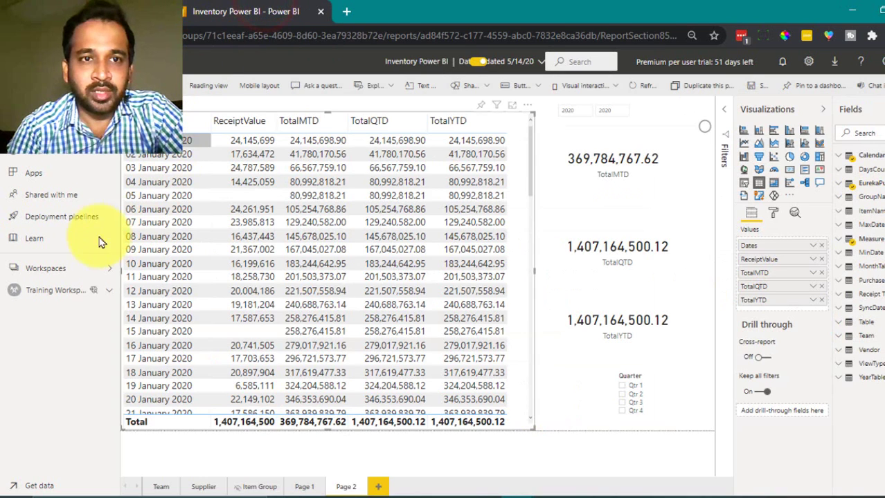
# Step: Create a report from the Inventory Power BI dataset with a GroupName table on the canvas
pyautogui.click(60, 291)
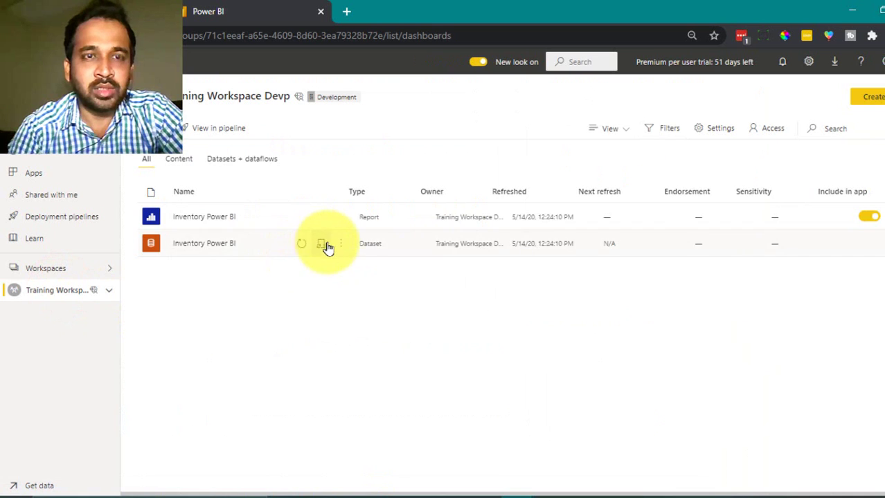
pyautogui.click(344, 244)
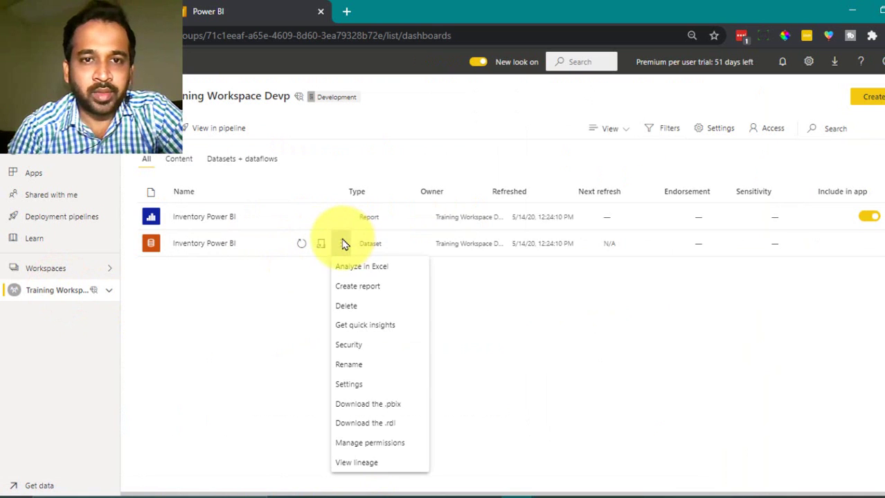
pyautogui.click(371, 289)
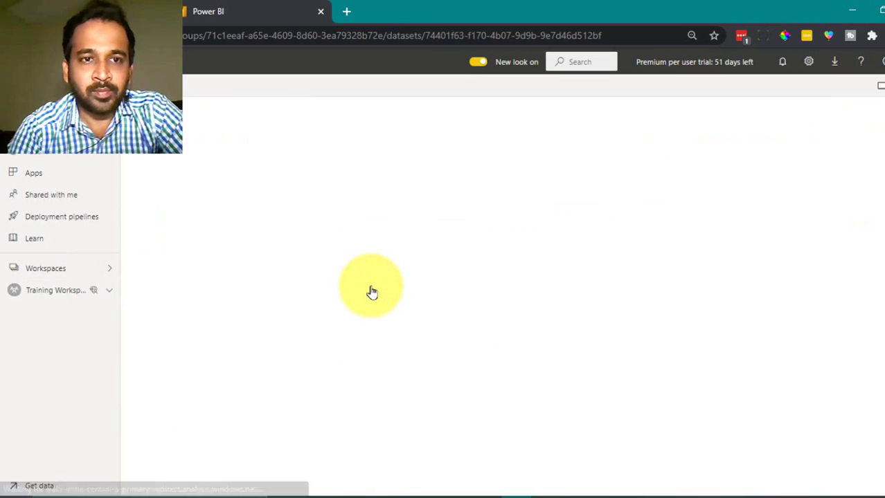
pyautogui.click(839, 197)
pyautogui.moveTo(775, 217); pyautogui.dragTo(270, 199)
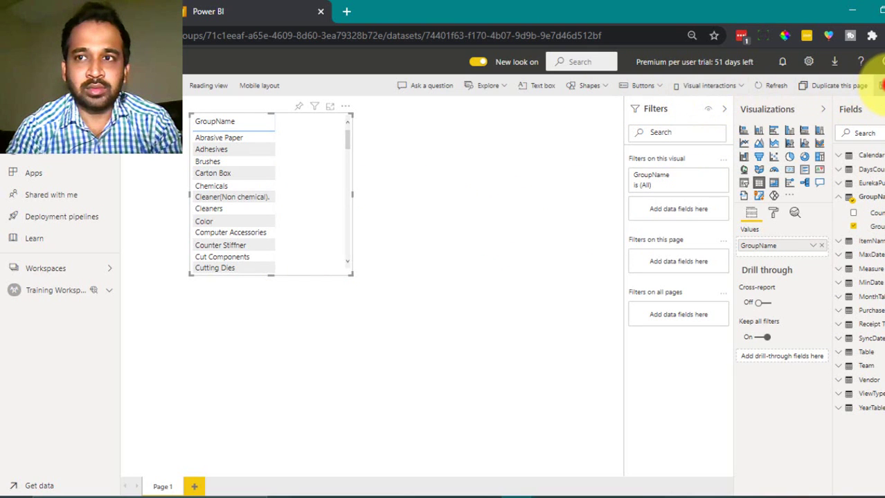
# Step: Save the new report as Inventory Group
pyautogui.click(879, 85)
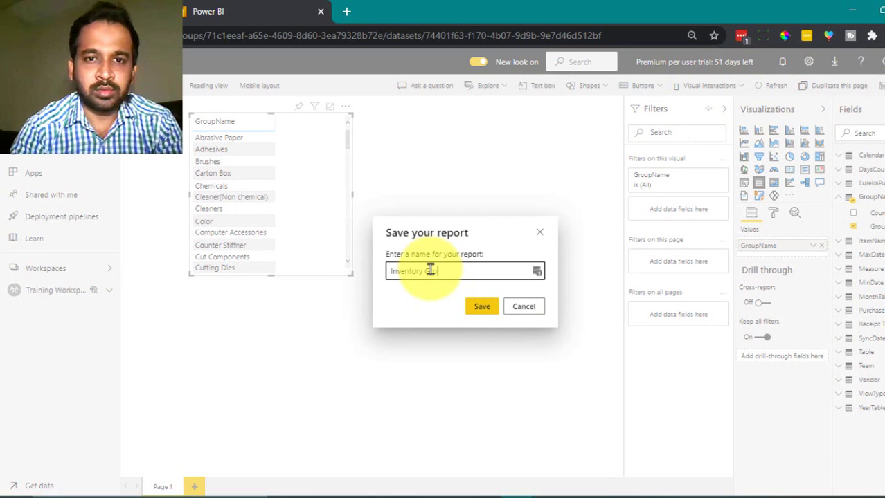
pyautogui.click(483, 307)
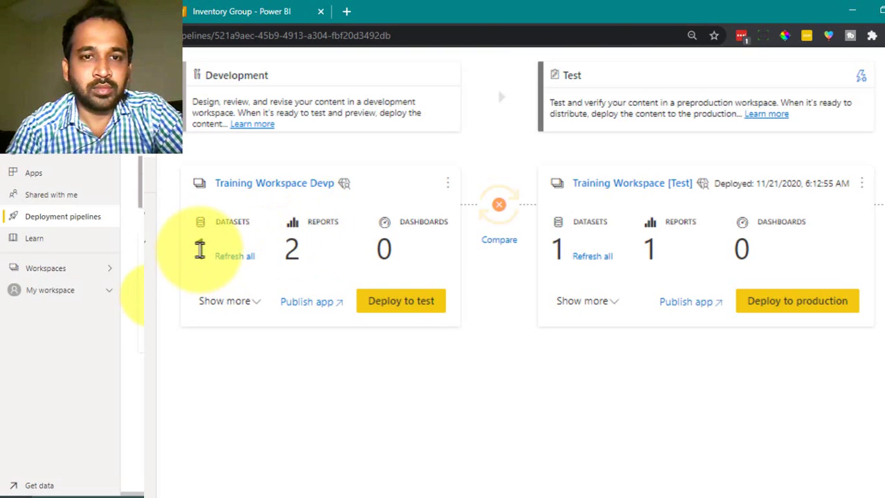
# Step: Point out the Development reports count of 2 and compare Development with Test
pyautogui.click(290, 247)
pyautogui.doubleClick(290, 247)
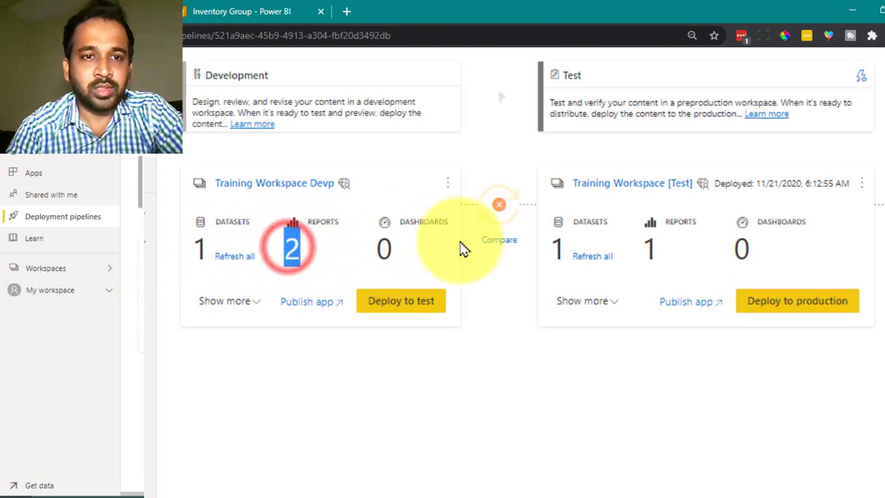
pyautogui.click(506, 244)
pyautogui.click(499, 316)
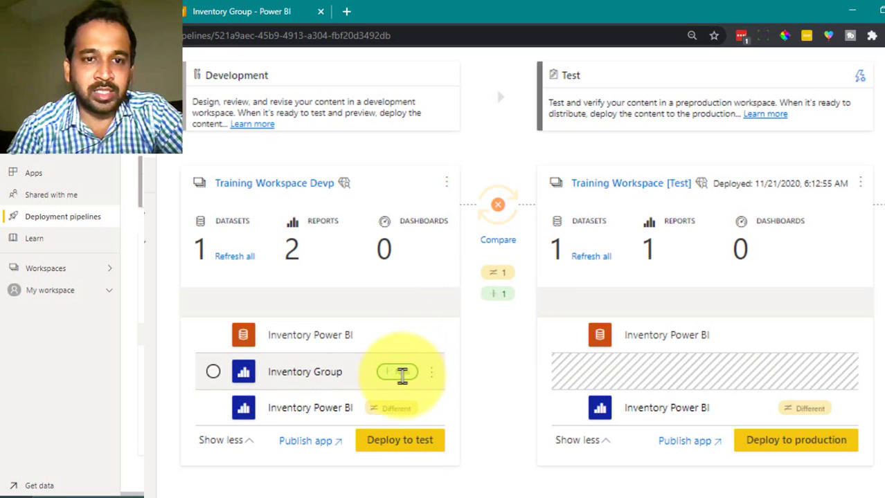
# Step: Select the Inventory Power BI report, its related dataset and Inventory Group, and deploy to Test
pyautogui.click(214, 413)
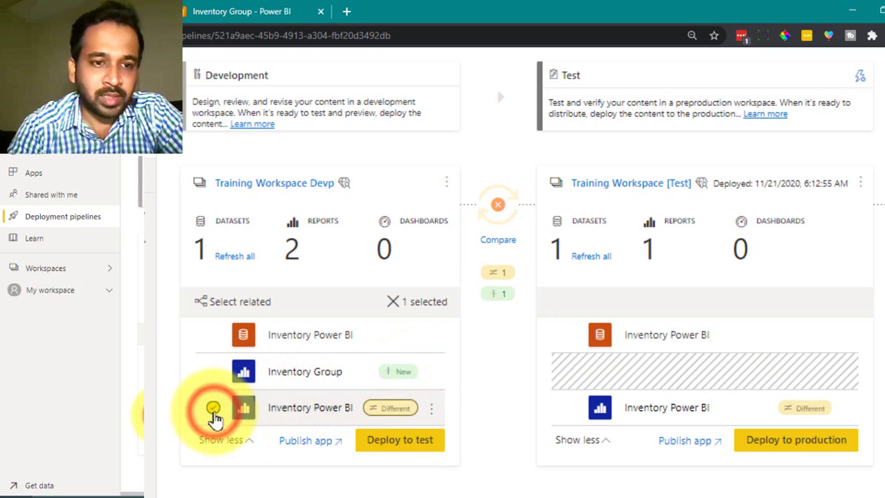
pyautogui.click(222, 304)
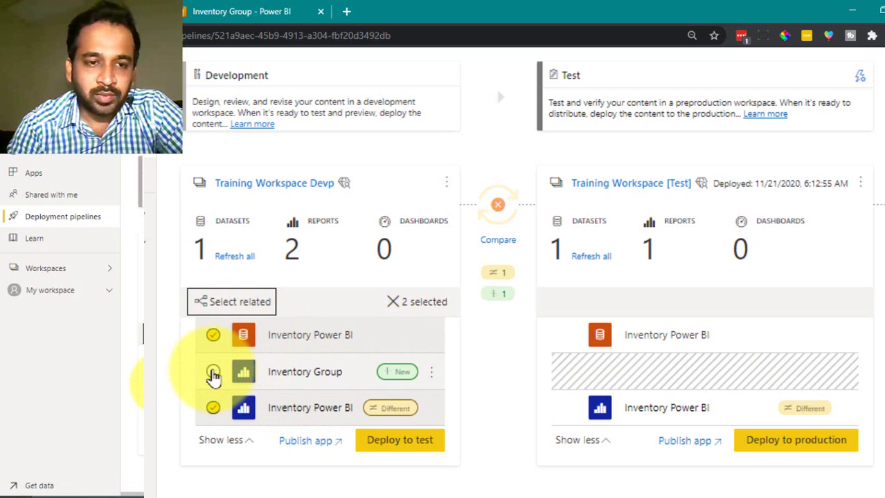
pyautogui.click(213, 374)
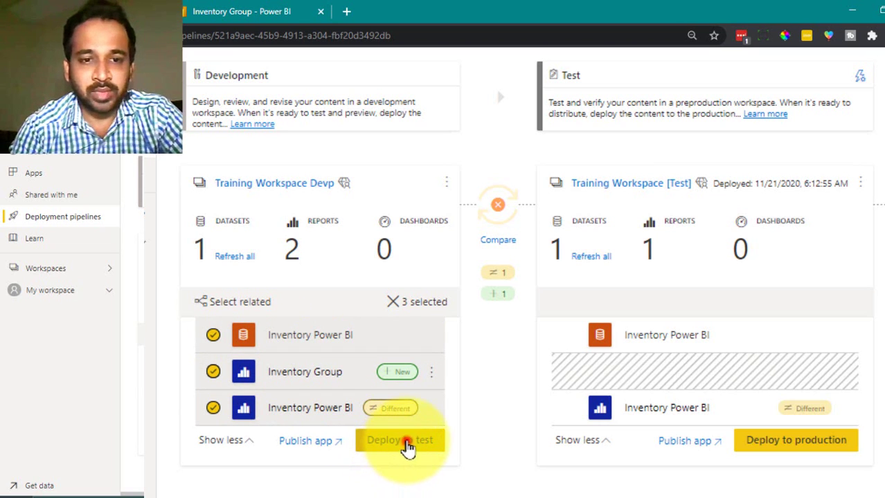
pyautogui.click(403, 445)
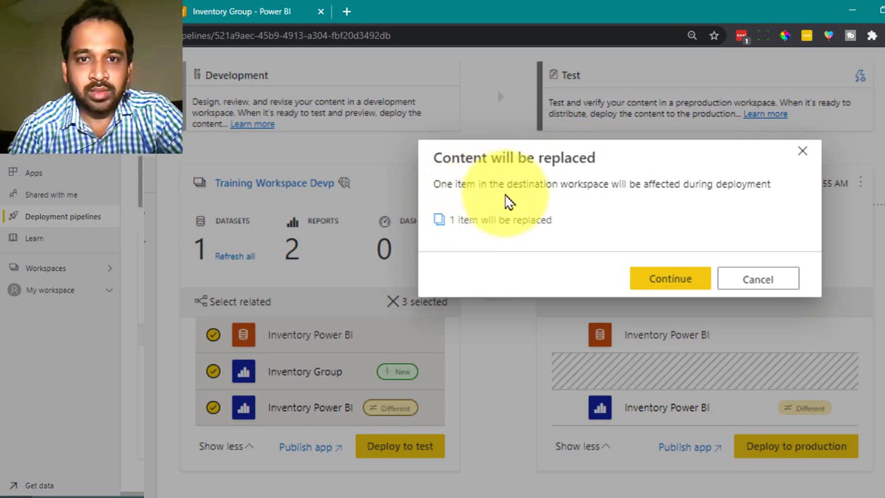
pyautogui.moveTo(449, 220); pyautogui.dragTo(562, 232)
pyautogui.click(567, 225)
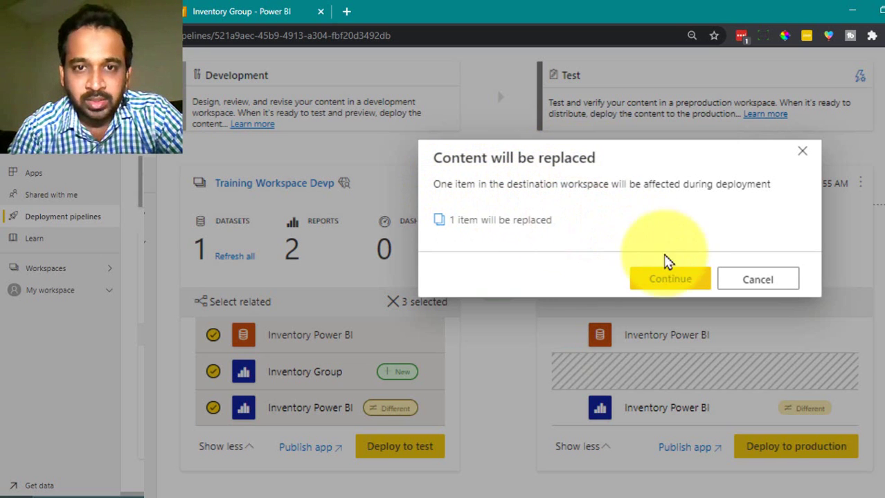
pyautogui.click(674, 282)
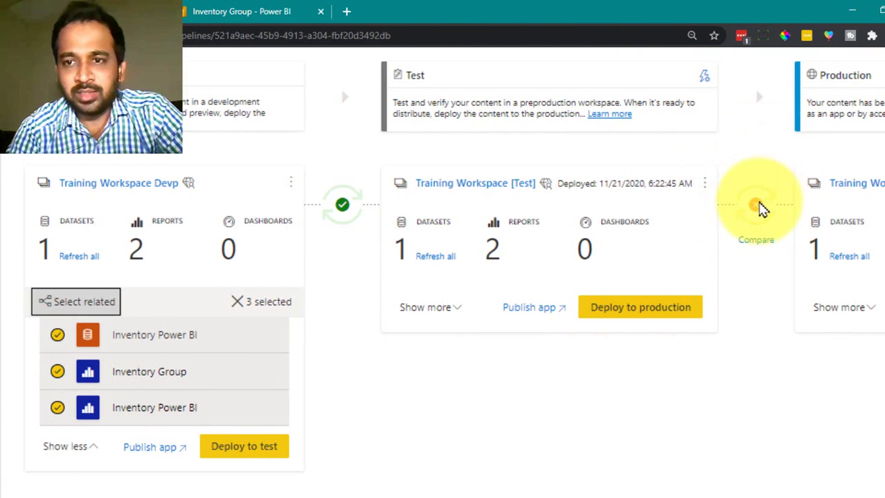
pyautogui.moveTo(760, 211)
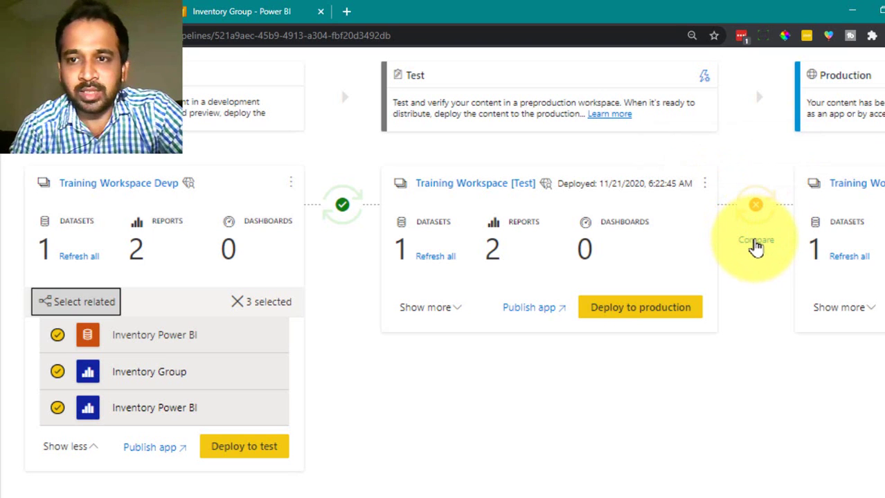
# Step: Compare Test with Production and select the Inventory Power BI dataset and Inventory Group report
pyautogui.click(756, 244)
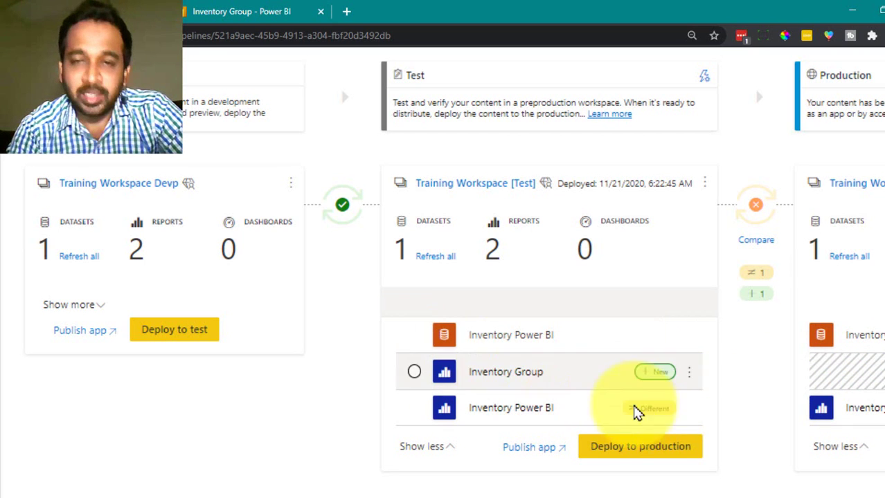
pyautogui.click(413, 335)
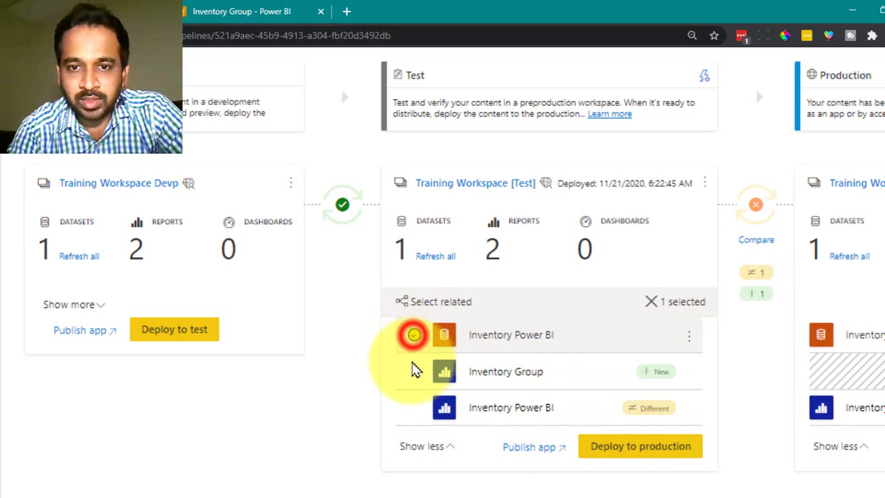
pyautogui.click(429, 305)
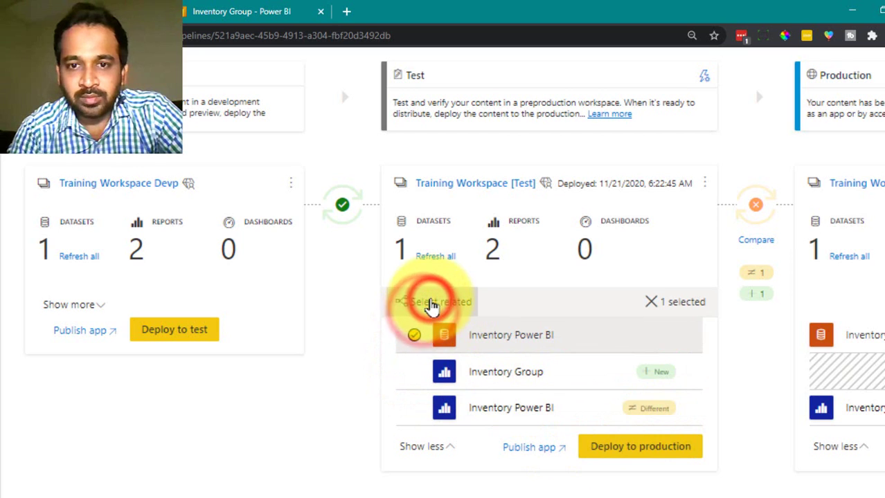
pyautogui.click(449, 306)
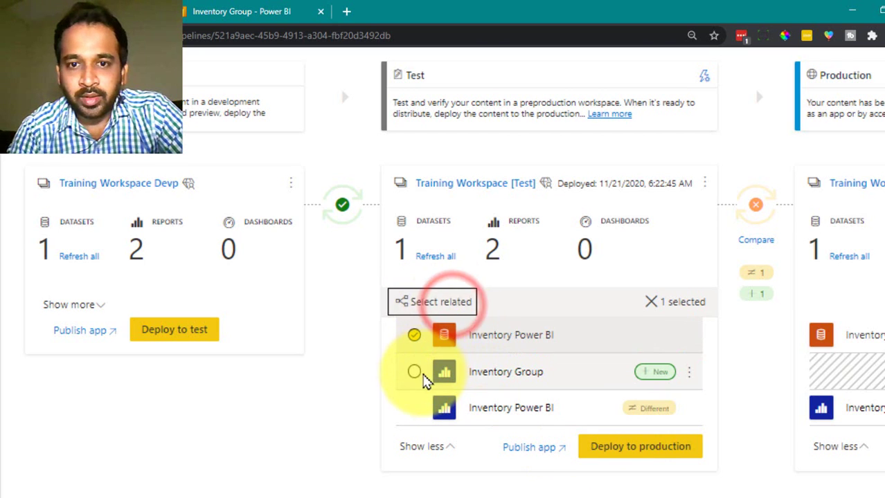
pyautogui.click(414, 372)
# Step: Add the Inventory Power BI report and deploy all three items to Production, replacing the existing one
pyautogui.click(443, 303)
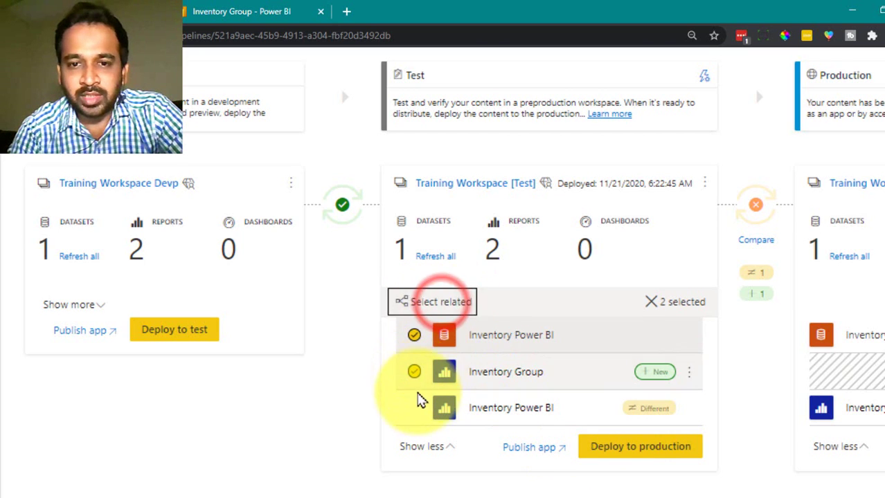
pyautogui.click(414, 407)
pyautogui.click(414, 335)
pyautogui.click(443, 303)
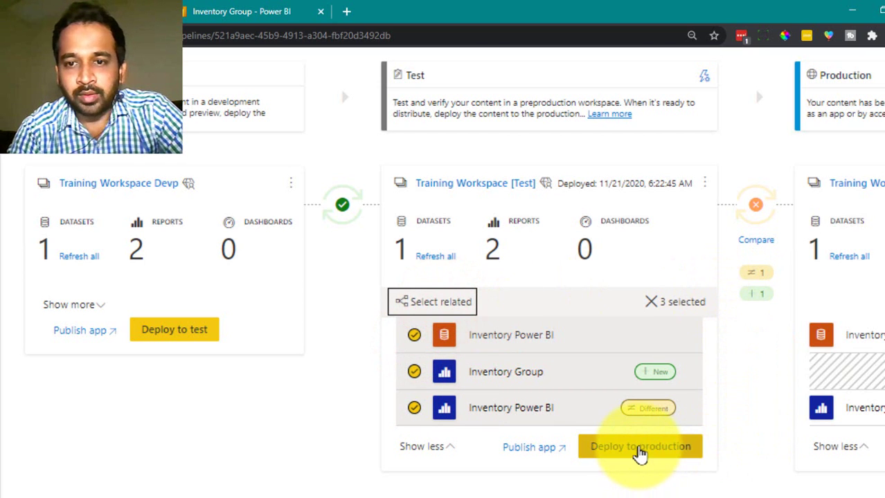
pyautogui.click(640, 448)
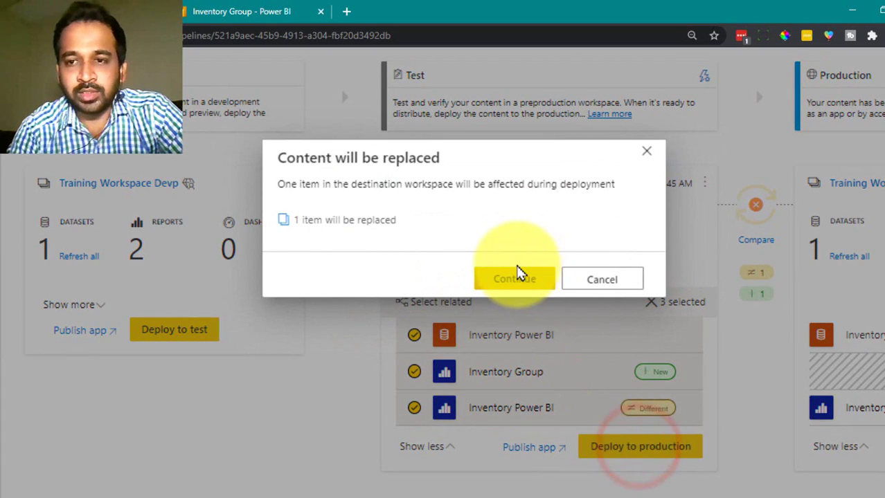
pyautogui.click(518, 280)
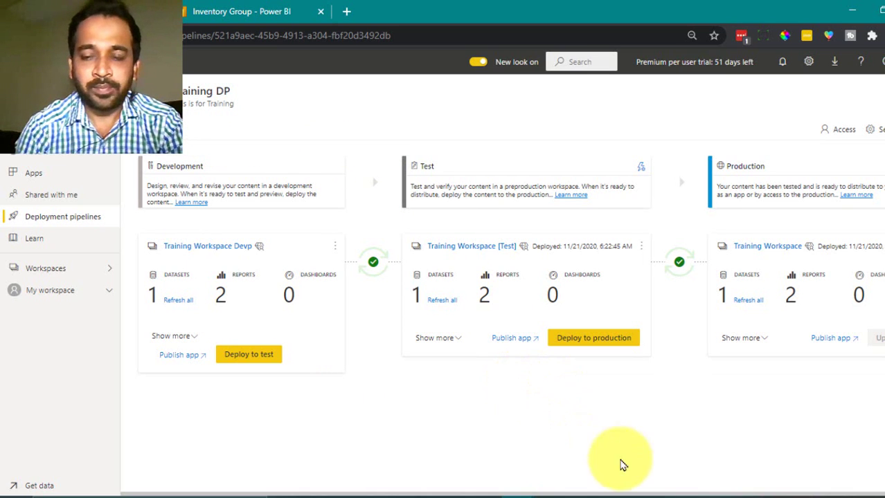
# Step: Once deployment finishes, switch to the deployment pipelines documentation's Workspace assignment limitations
pyautogui.click(593, 495)
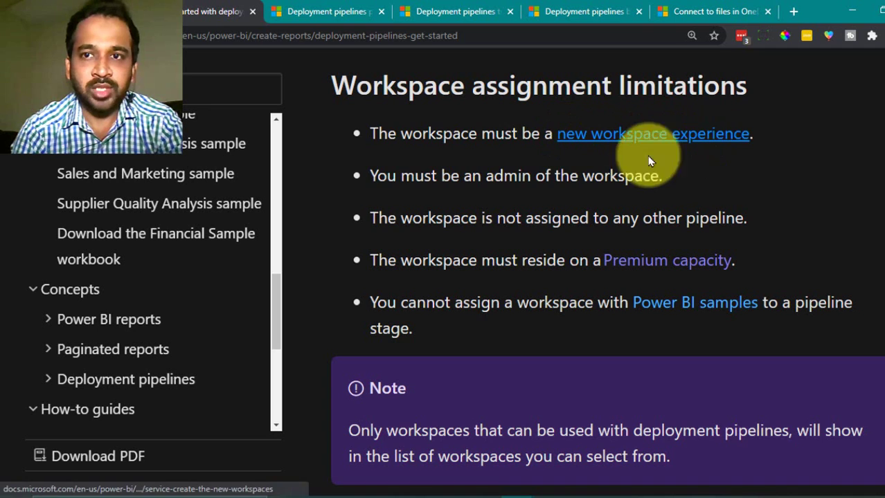
# Step: Review the admin requirement and the deploy-to-empty-stage notes, then return to the Training DP pipeline
pyautogui.moveTo(395, 178); pyautogui.dragTo(582, 178)
pyautogui.click(415, 219)
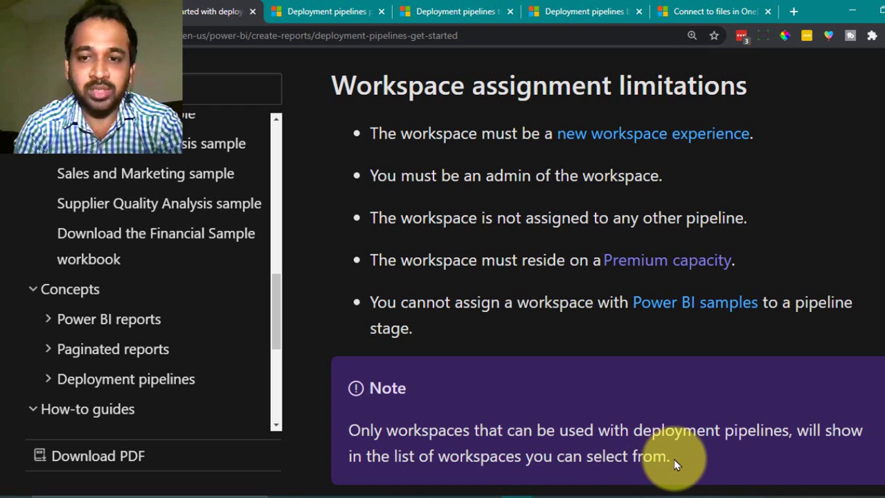
pyautogui.scroll(-5, 536, 346)
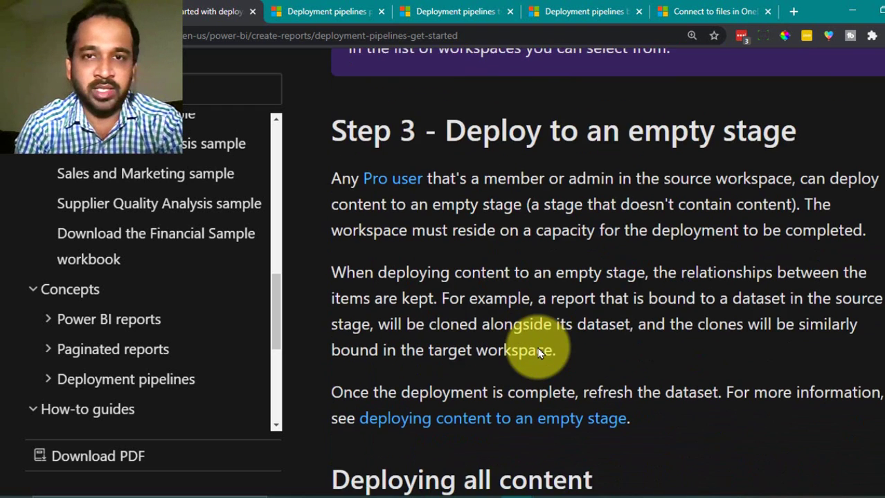
pyautogui.hotkey('alt', 'Tab')
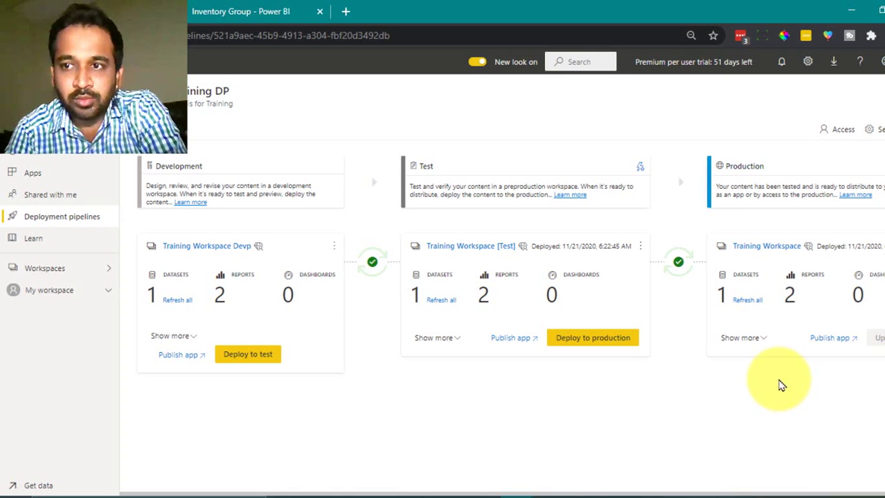
# Step: Inspect the Production workspace's options menu, then switch to the Deployed items documentation
pyautogui.click(881, 247)
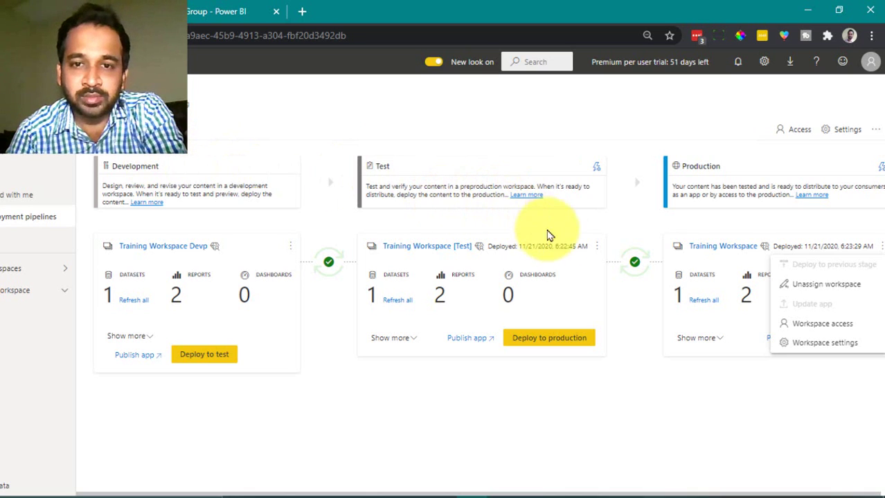
pyautogui.click(600, 399)
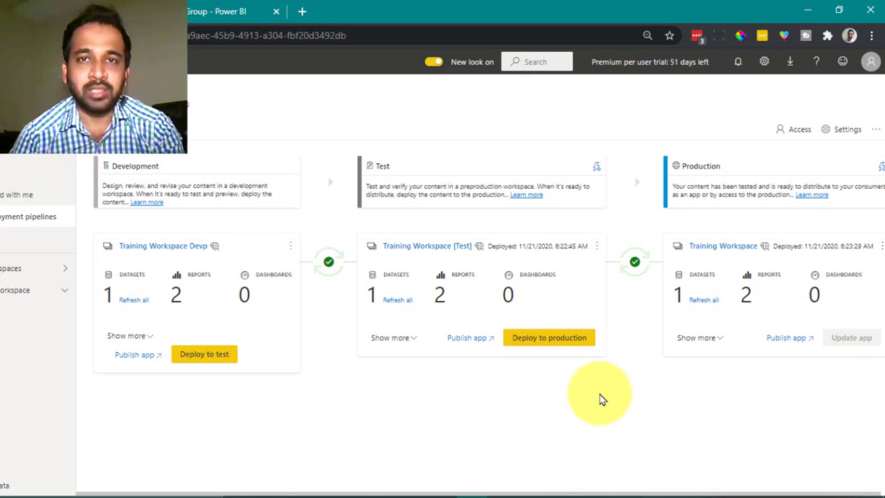
pyautogui.click(880, 246)
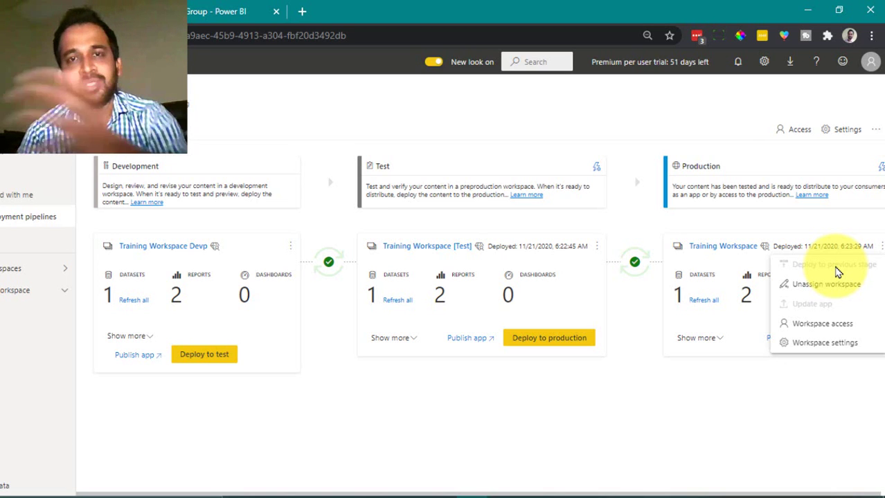
pyautogui.hotkey('alt', 'Tab')
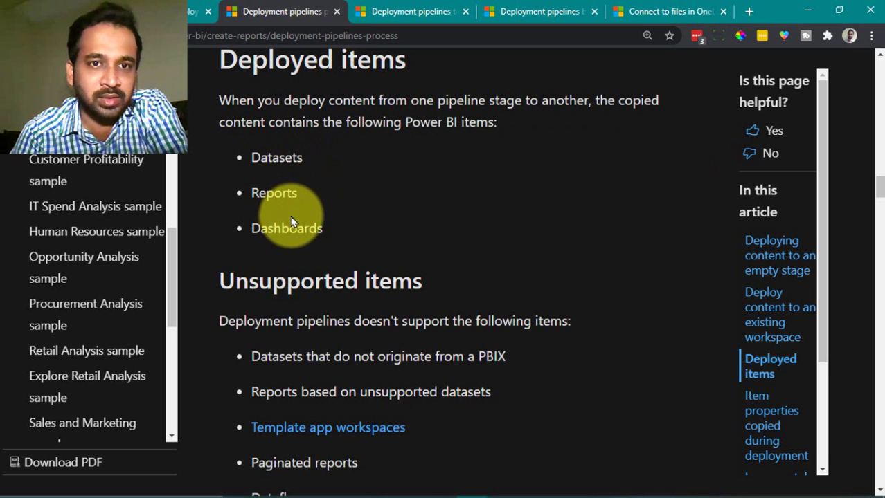
pyautogui.scroll(-1, 510, 164)
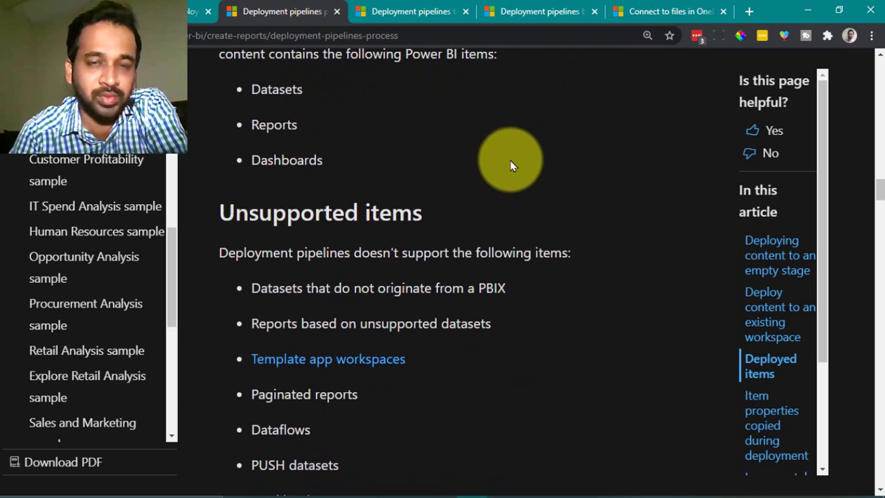
pyautogui.scroll(-1, 520, 152)
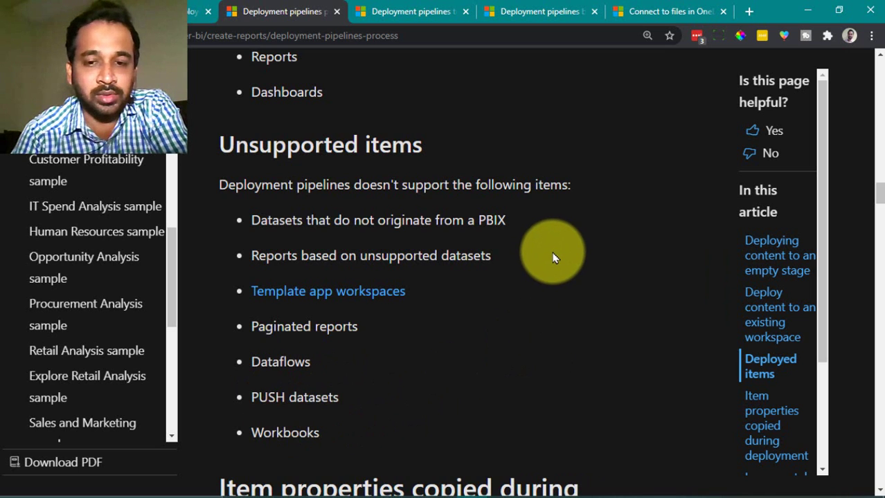
pyautogui.scroll(-4, 552, 257)
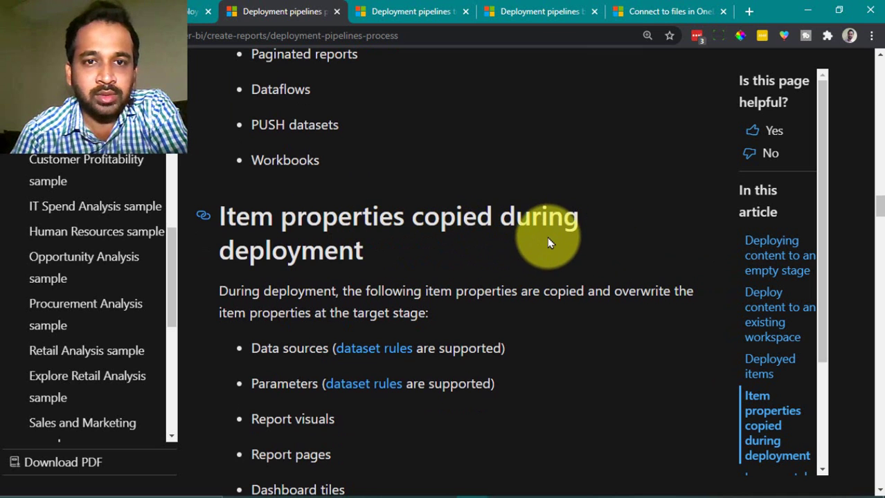
pyautogui.scroll(-1, 547, 240)
pyautogui.scroll(-1, 346, 232)
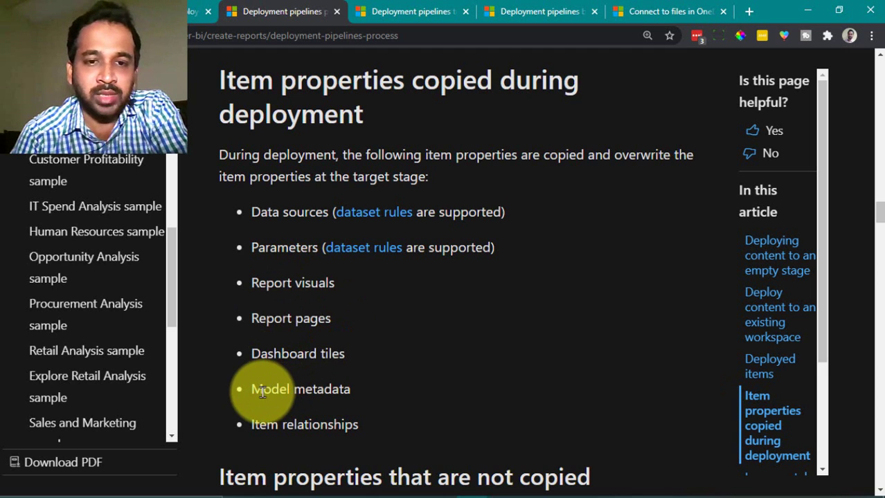
pyautogui.scroll(-3, 553, 335)
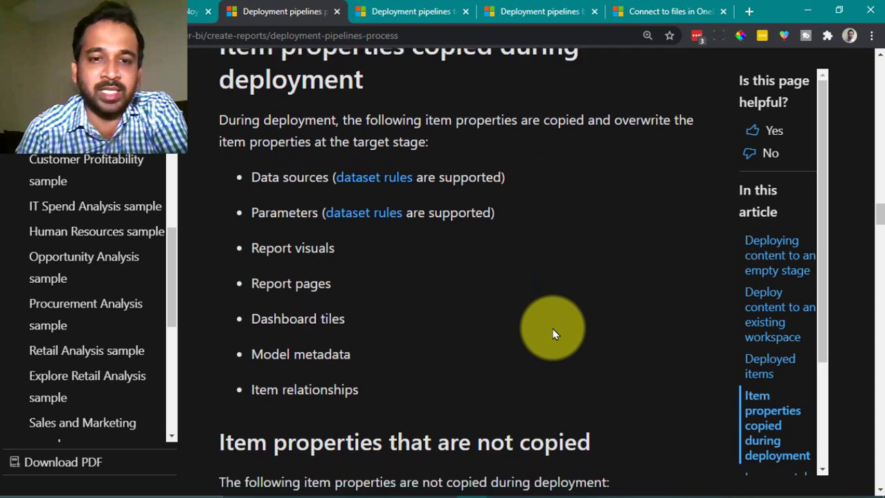
pyautogui.scroll(-2, 569, 306)
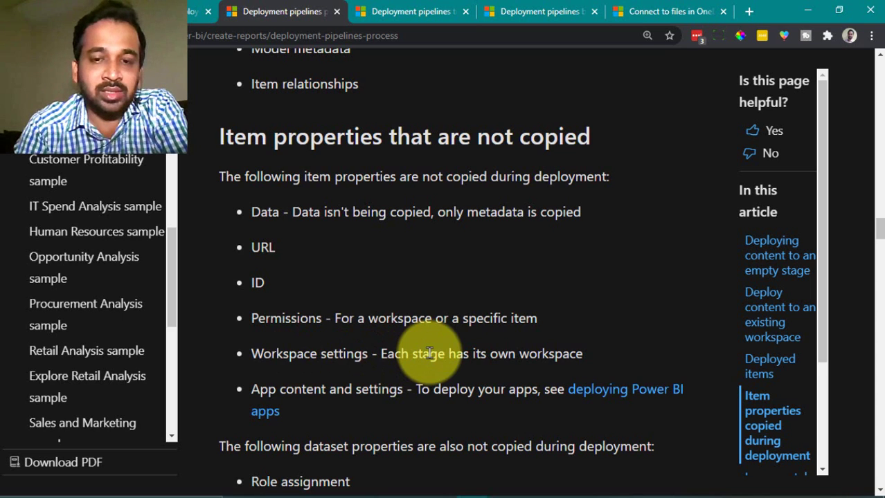
pyautogui.scroll(-1, 326, 389)
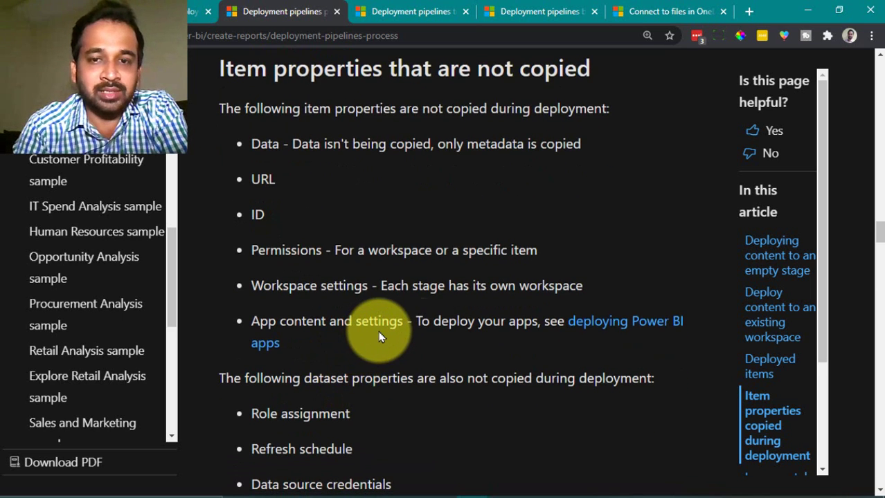
pyautogui.scroll(-1, 509, 317)
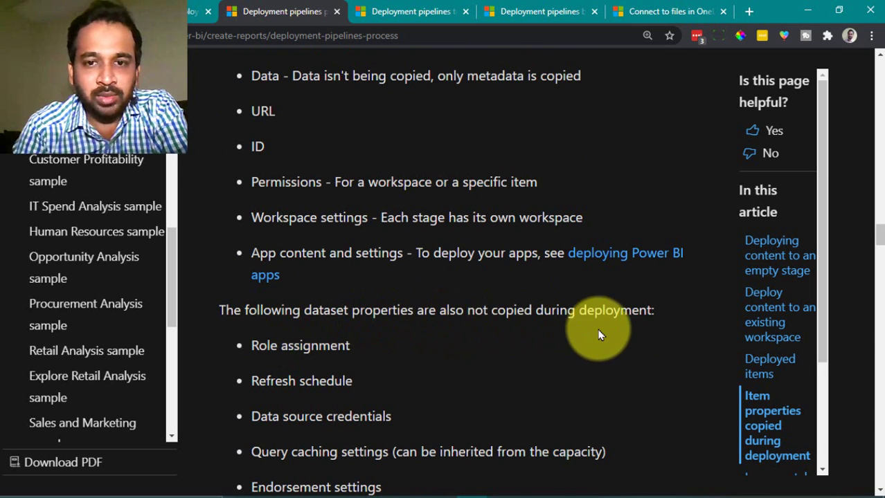
pyautogui.scroll(-1, 598, 330)
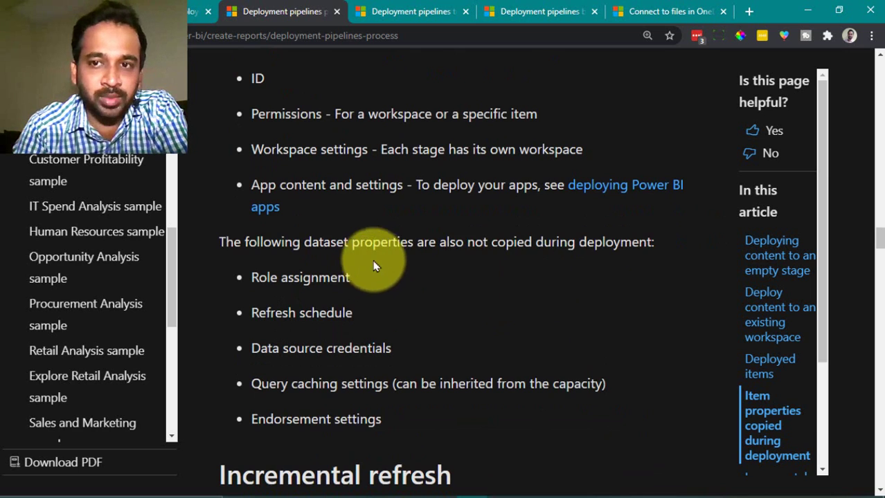
pyautogui.scroll(-1, 415, 270)
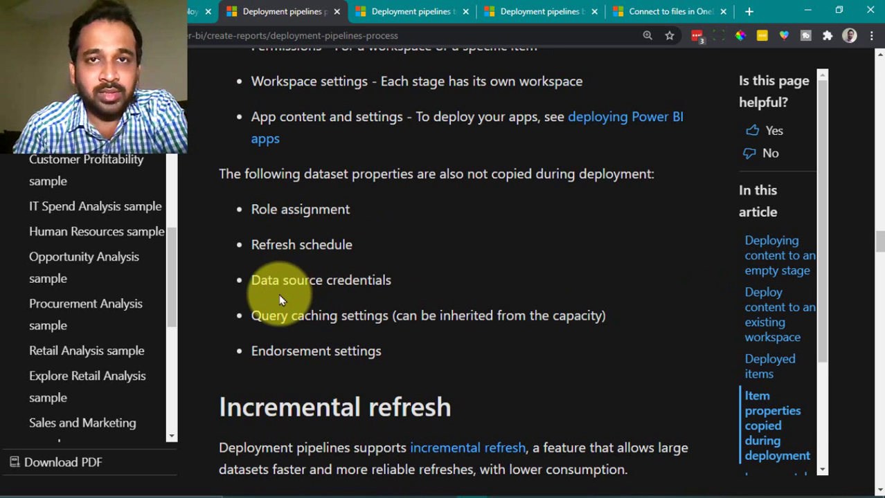
pyautogui.moveTo(252, 245); pyautogui.dragTo(303, 242)
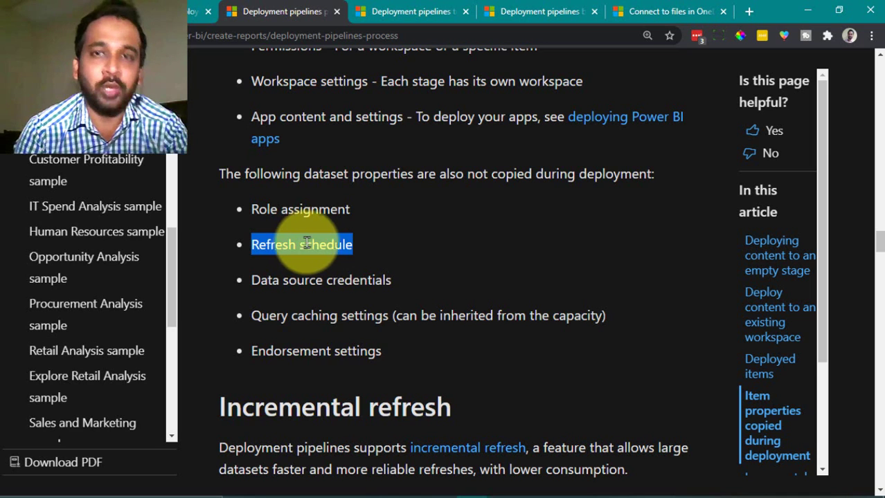
pyautogui.click(383, 264)
pyautogui.moveTo(266, 283); pyautogui.dragTo(352, 280)
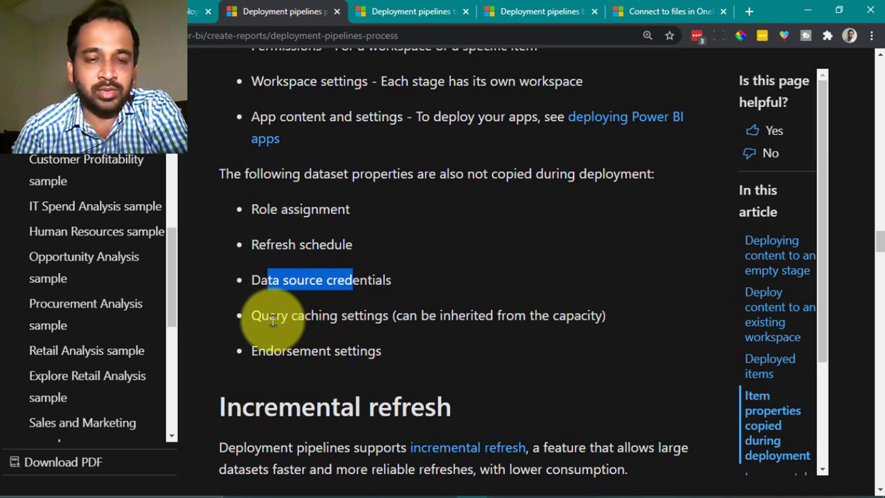